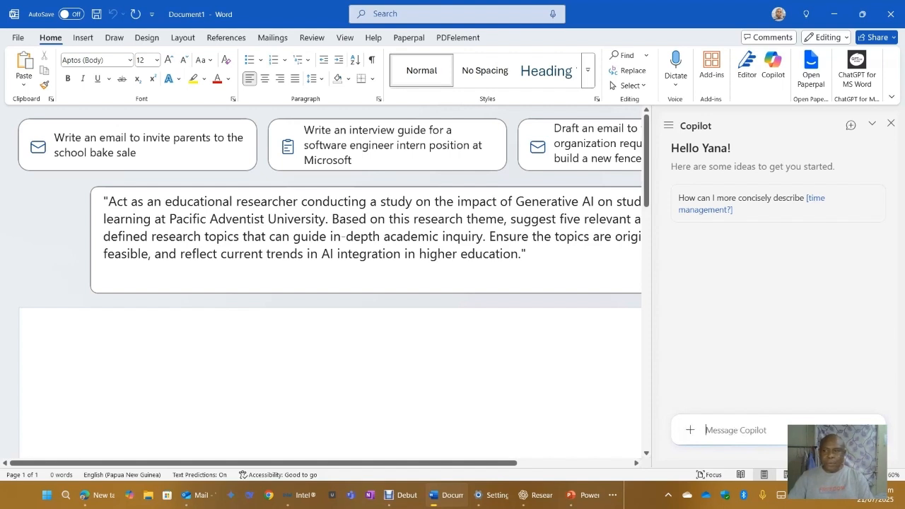
# - Close the Copilot chat pane and submit the drafting prompt asking for five research topics on Generative AI at Pacific Adventist University
pyautogui.click(890, 123)
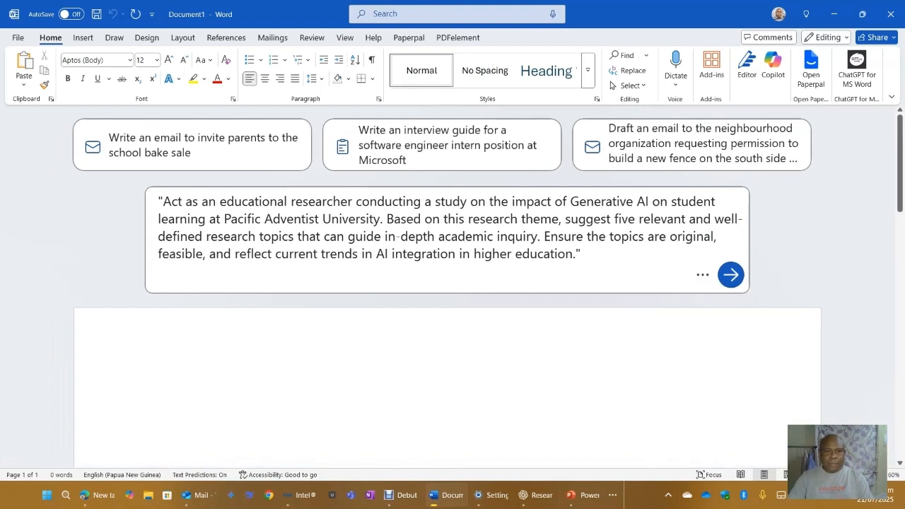
pyautogui.click(581, 254)
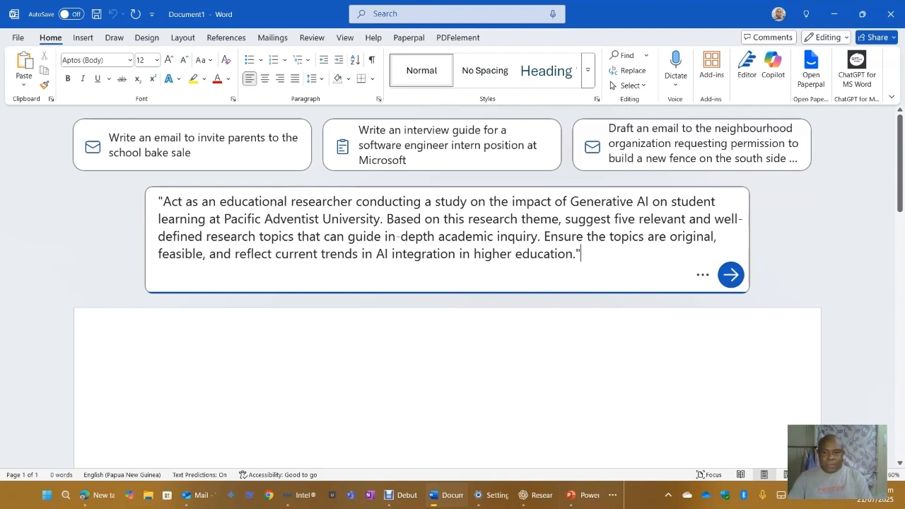
pyautogui.moveTo(581, 254); pyautogui.dragTo(158, 202)
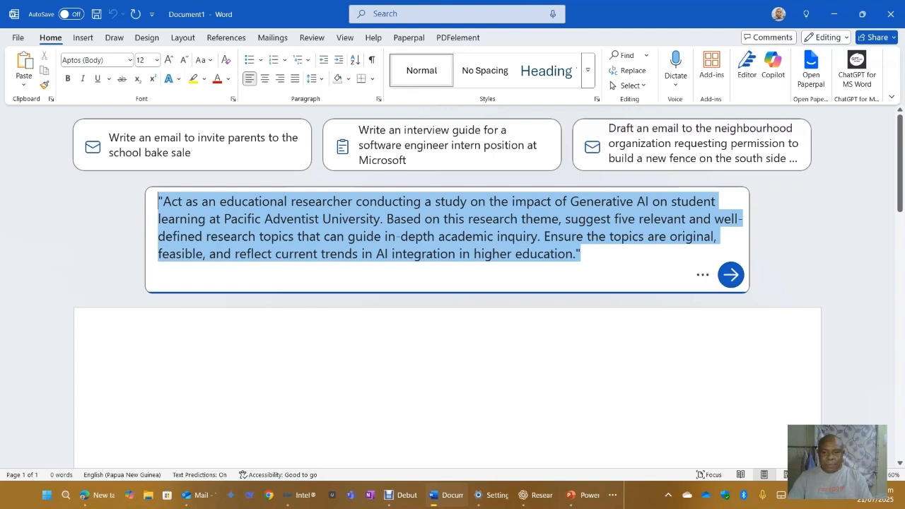
pyautogui.click(581, 253)
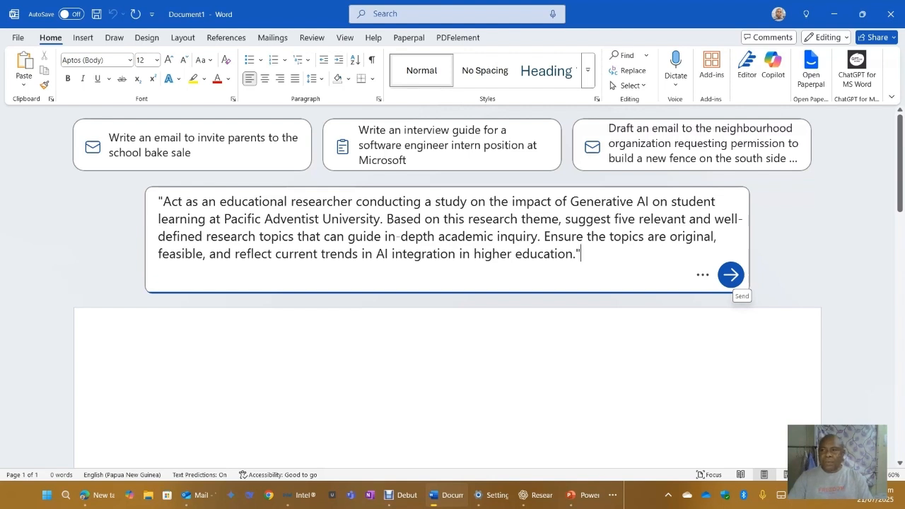
pyautogui.click(730, 274)
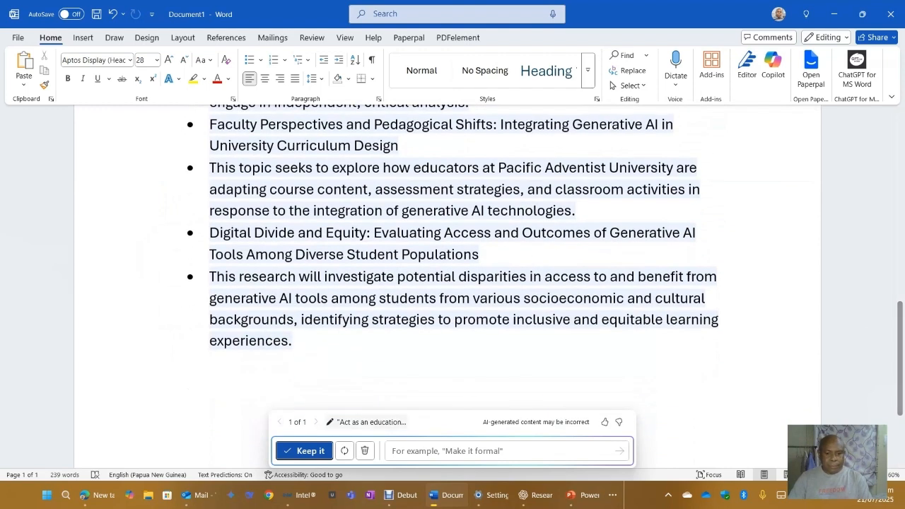
# - Review the drafted research topics from title to last bullet and keep the generated text in the document
pyautogui.scroll(10, 452, 283)
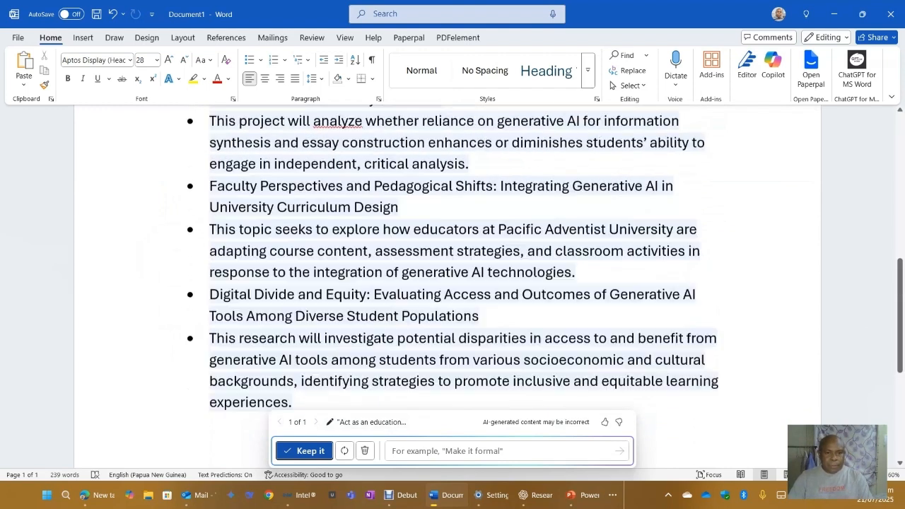
pyautogui.scroll(1, 453, 283)
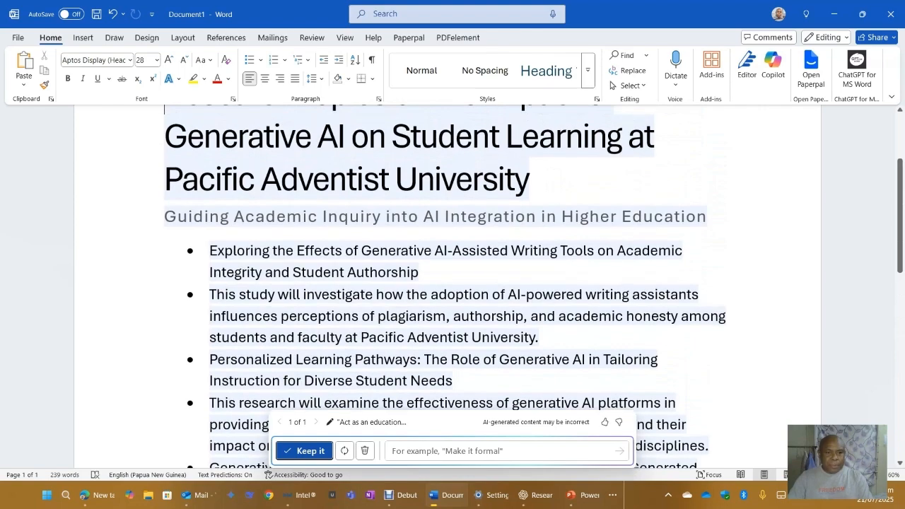
pyautogui.scroll(-3, 453, 283)
pyautogui.scroll(3, 452, 282)
pyautogui.scroll(-4, 452, 283)
pyautogui.scroll(-8, 452, 283)
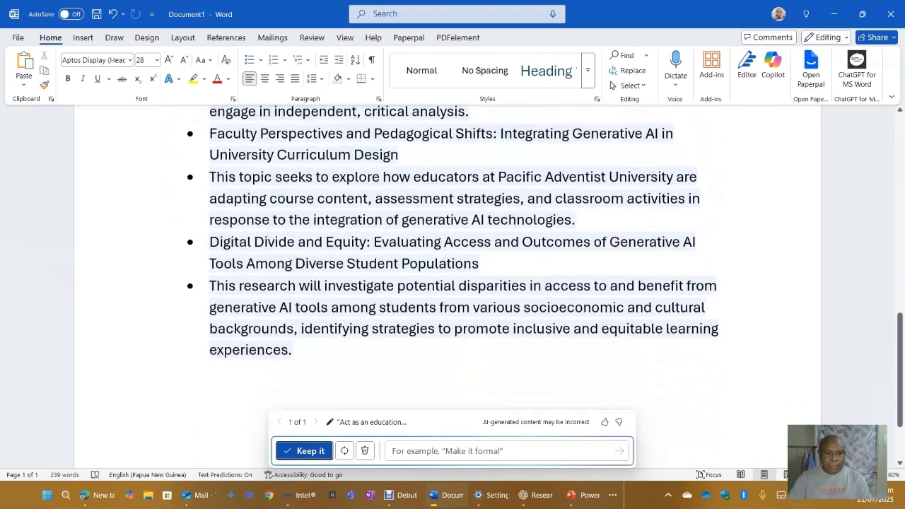
pyautogui.scroll(4, 452, 283)
pyautogui.scroll(6, 453, 283)
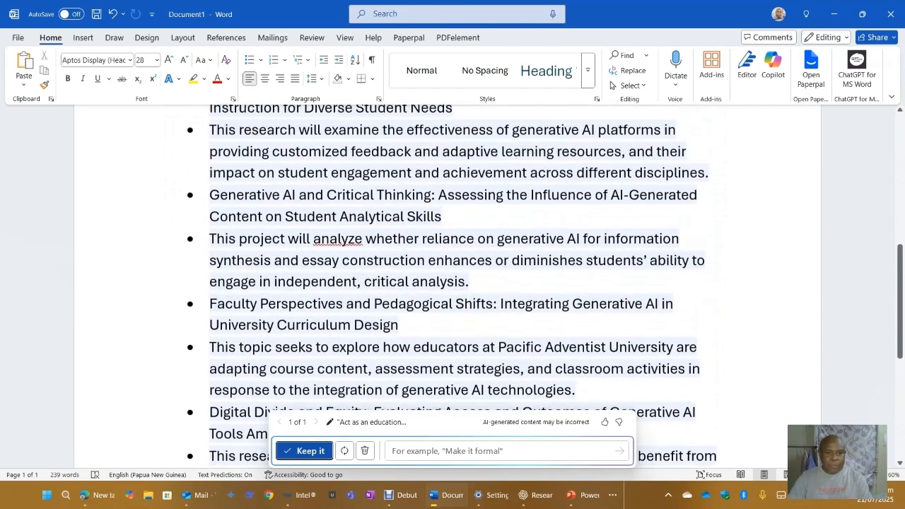
pyautogui.scroll(2, 453, 283)
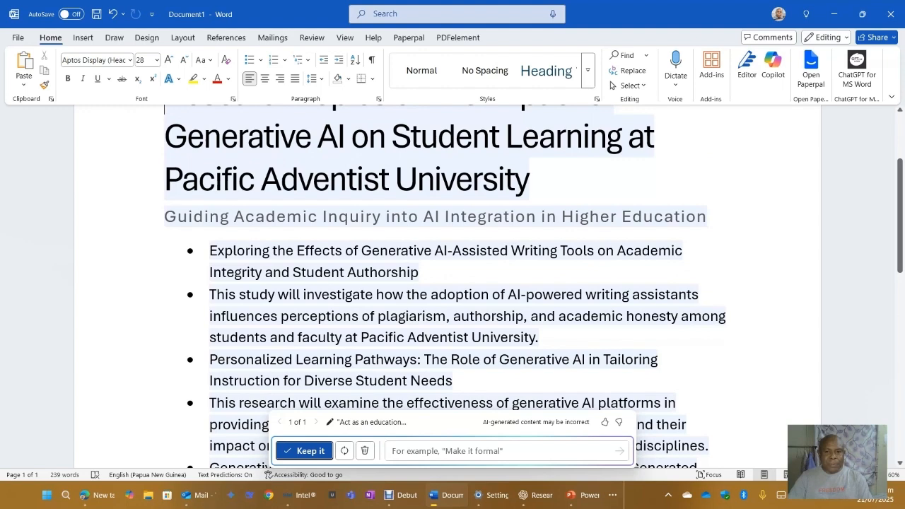
pyautogui.scroll(-2, 453, 283)
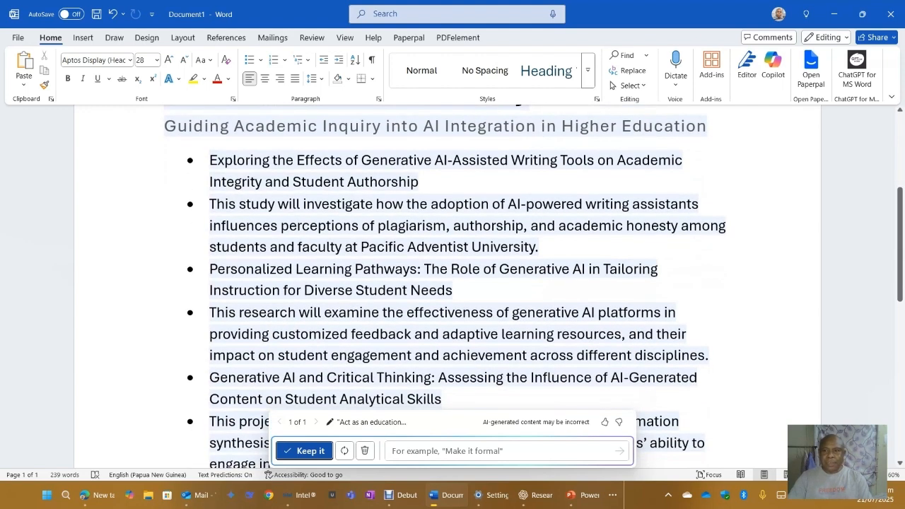
pyautogui.scroll(-2, 452, 283)
pyautogui.scroll(-4, 452, 282)
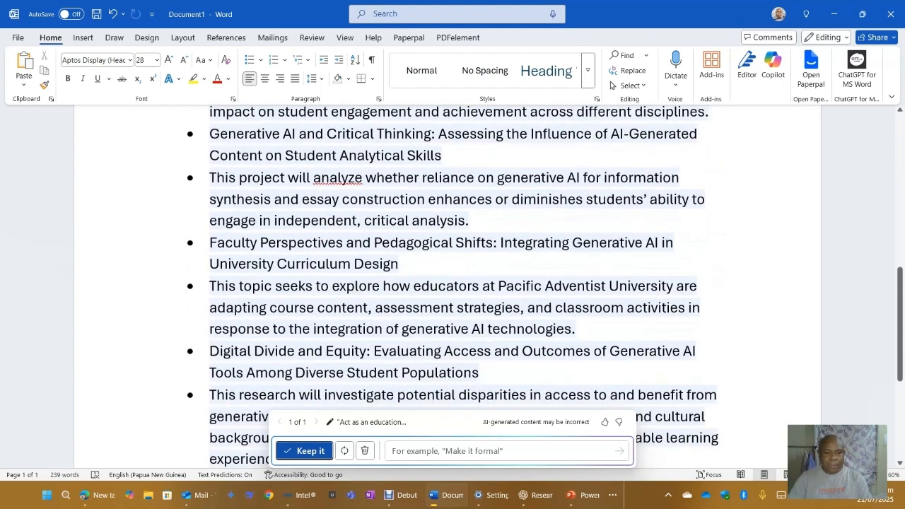
pyautogui.scroll(2, 453, 283)
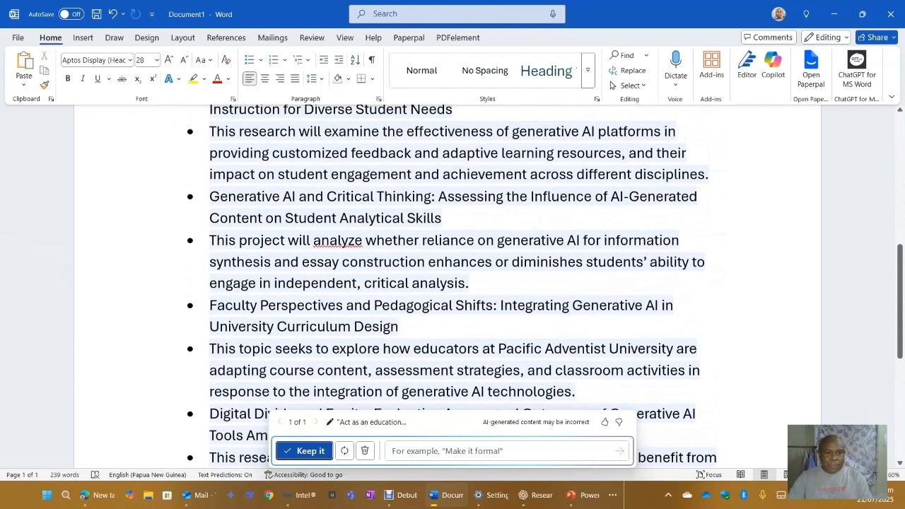
pyautogui.scroll(-2, 453, 283)
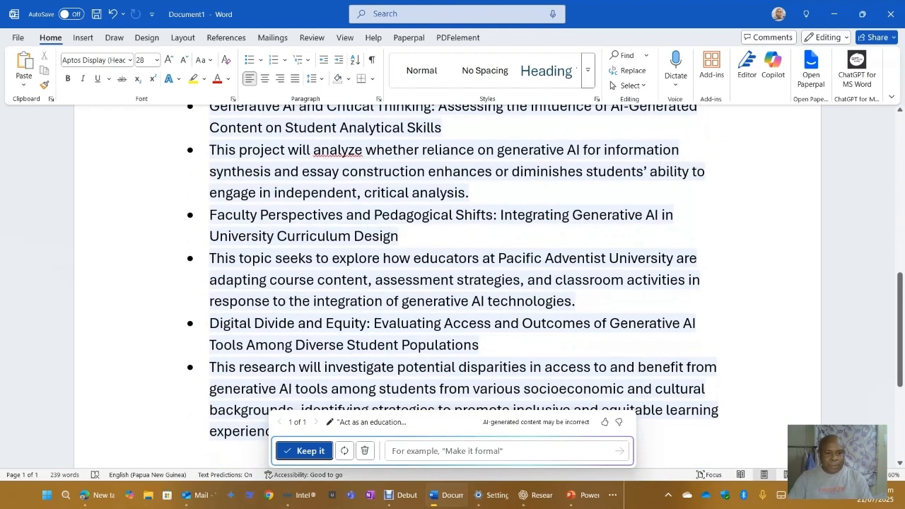
pyautogui.scroll(-2, 453, 283)
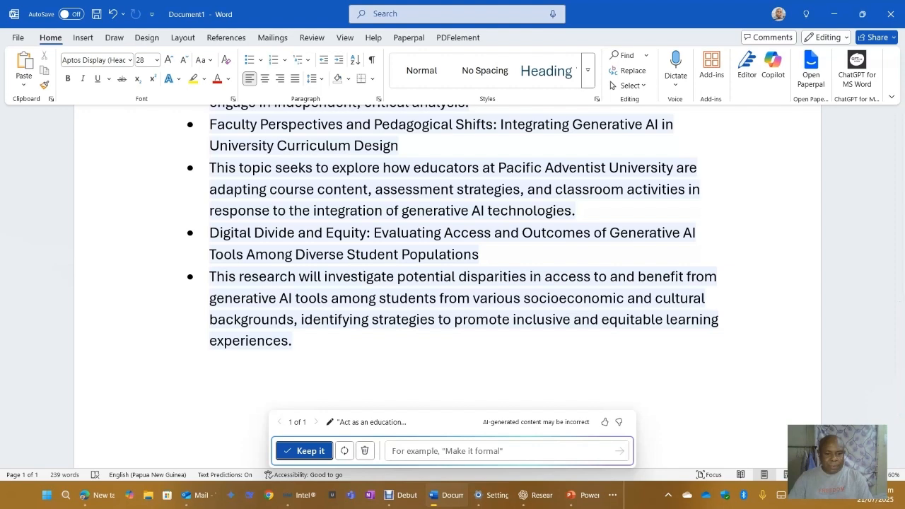
pyautogui.click(305, 450)
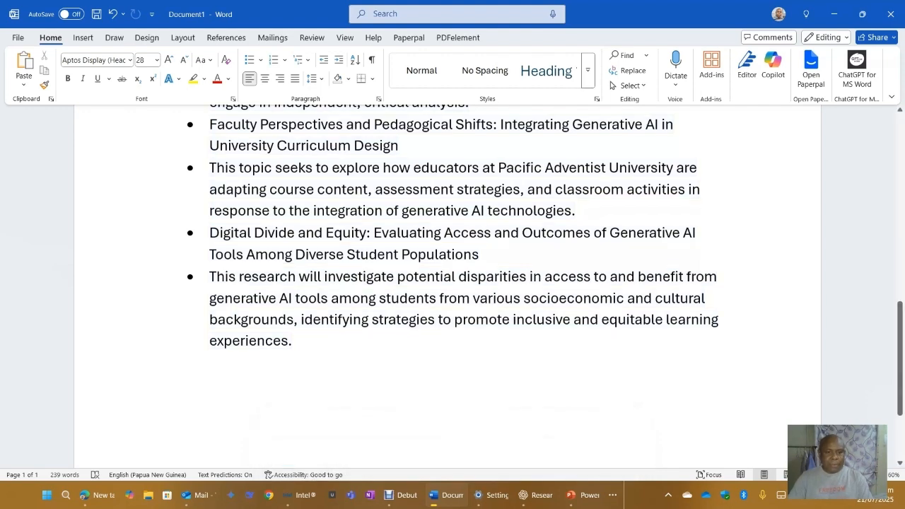
# - Read through the kept research topics and their descriptions to compare them and choose one
pyautogui.scroll(8, 467, 283)
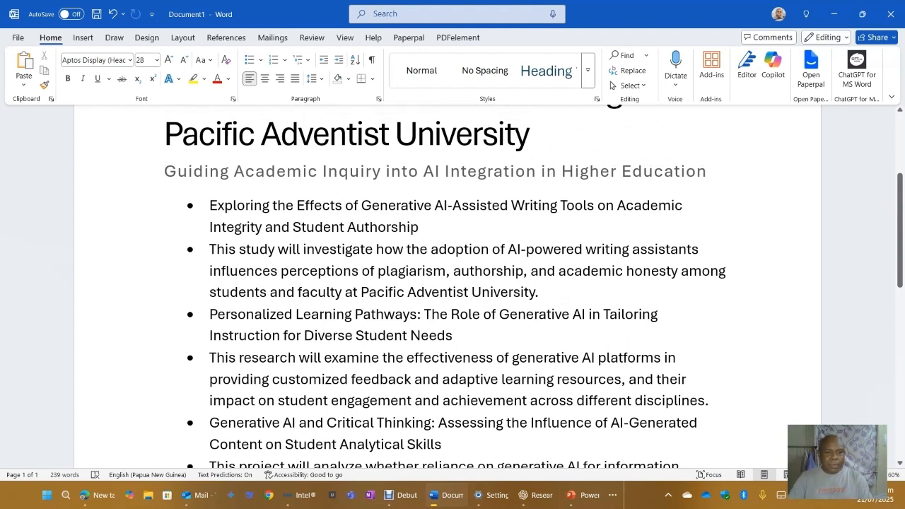
pyautogui.scroll(-1, 452, 283)
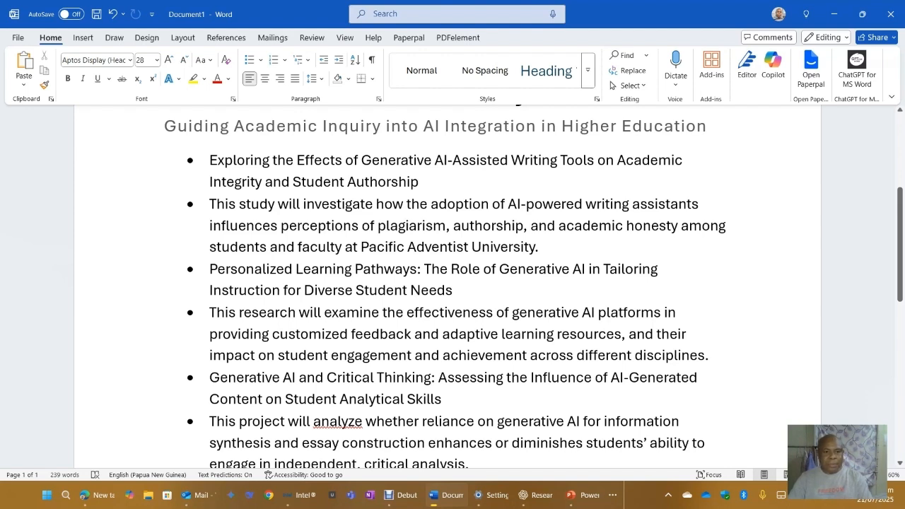
pyautogui.scroll(-3, 452, 282)
pyautogui.scroll(-6, 452, 283)
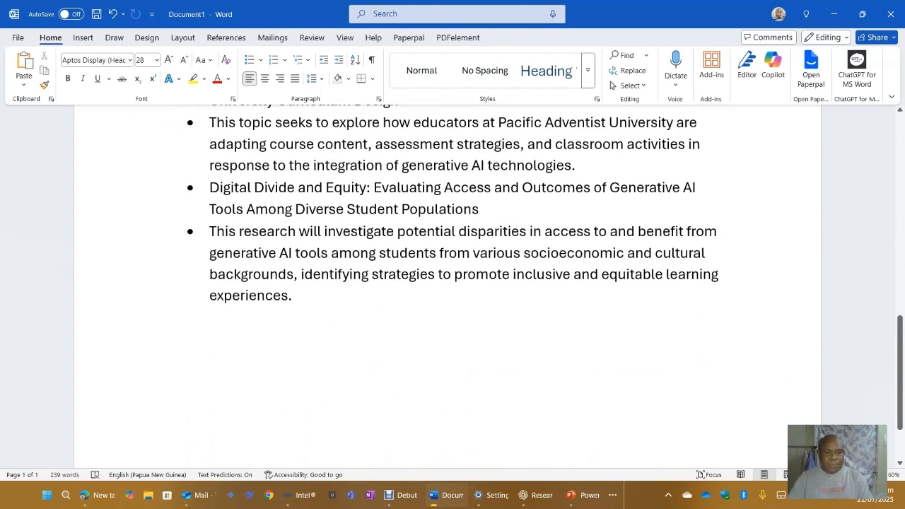
pyautogui.scroll(5, 453, 283)
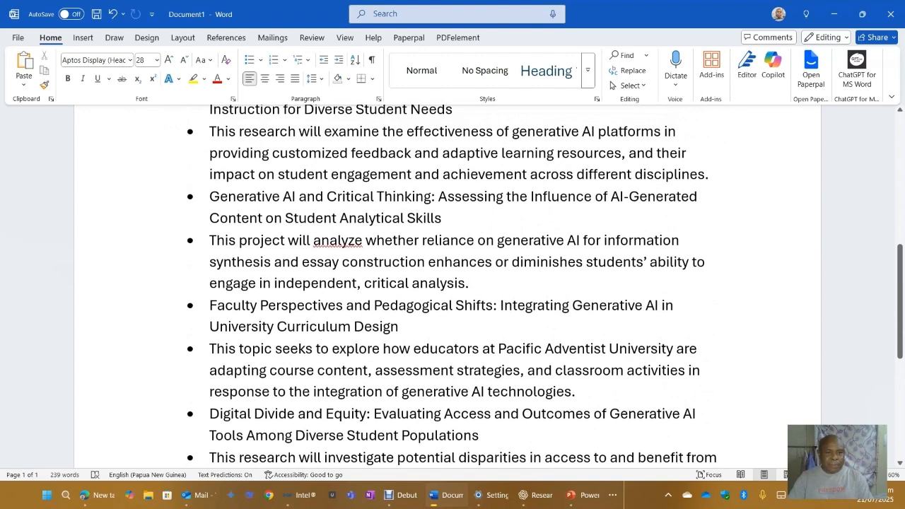
pyautogui.scroll(5, 452, 283)
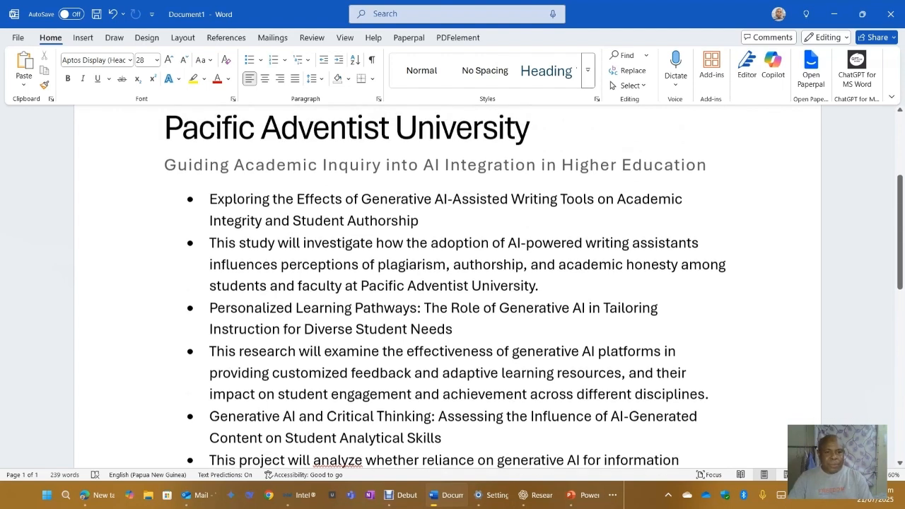
pyautogui.scroll(1, 452, 283)
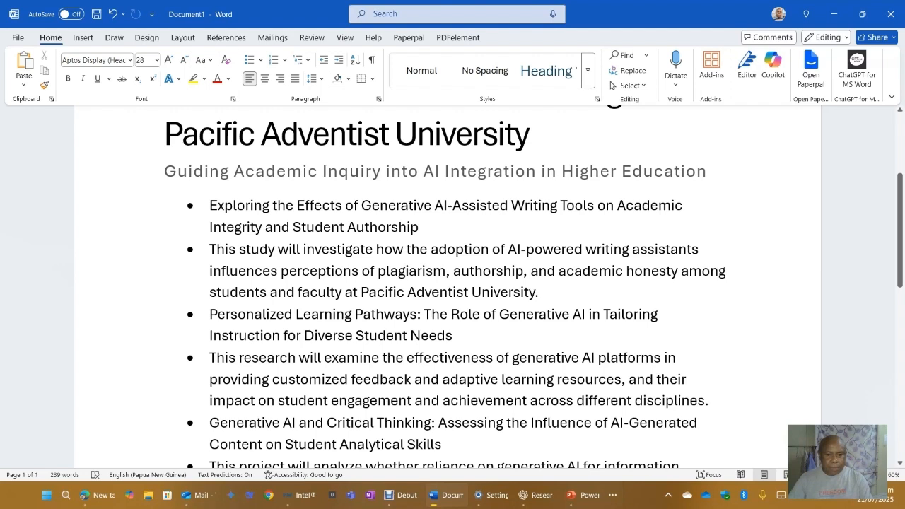
pyautogui.scroll(-1, 447, 282)
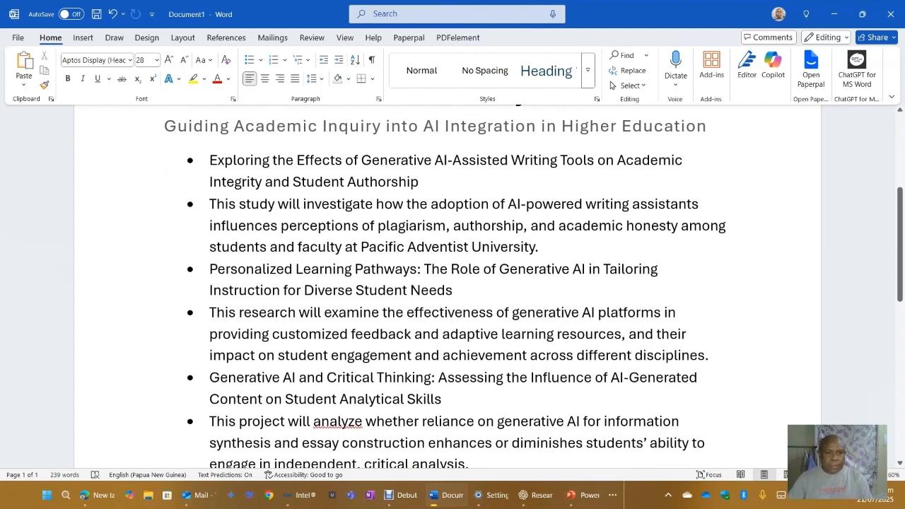
pyautogui.doubleClick(139, 243)
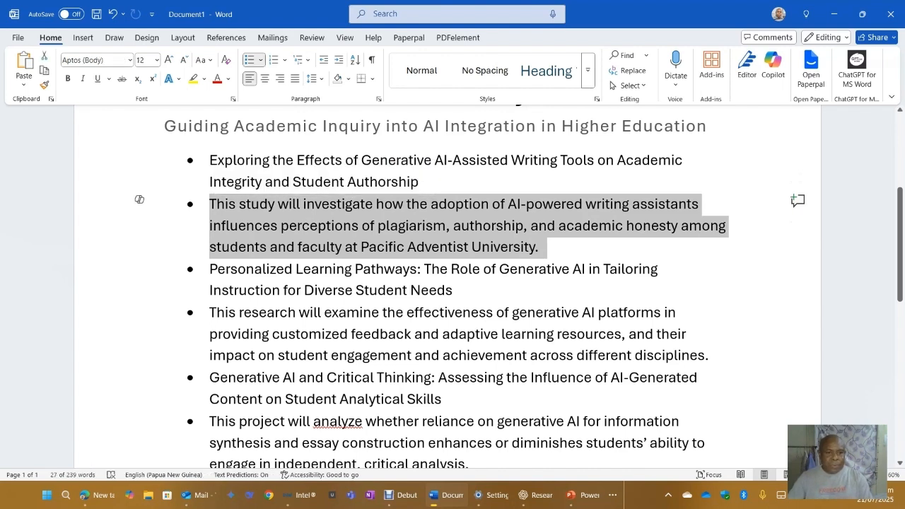
pyautogui.click(325, 269)
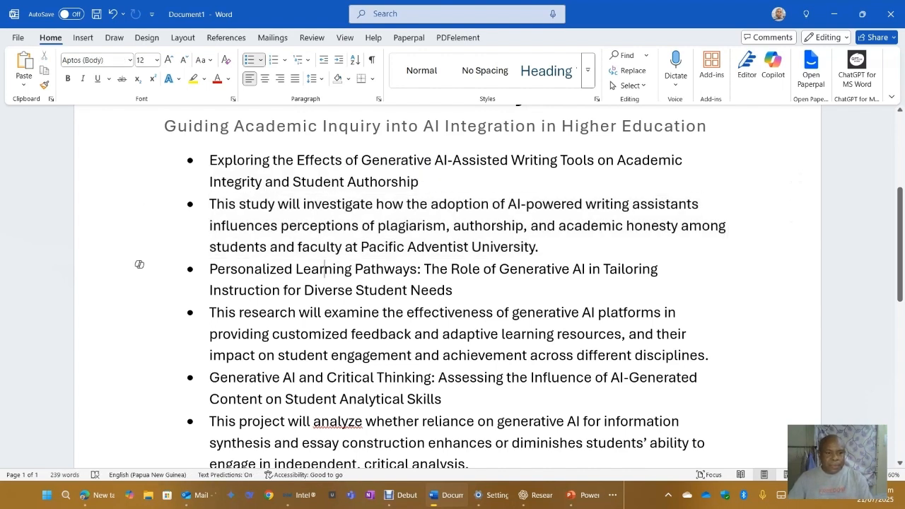
pyautogui.scroll(-2, 139, 263)
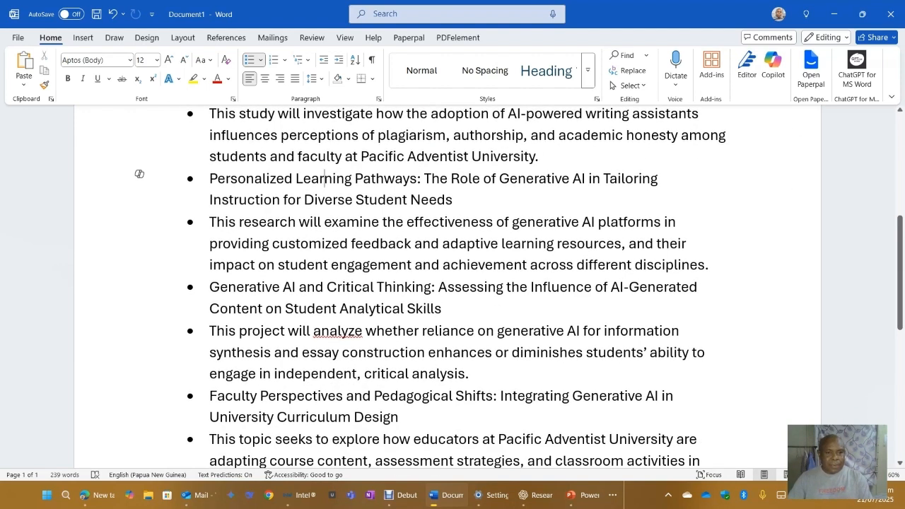
pyautogui.scroll(2, 140, 264)
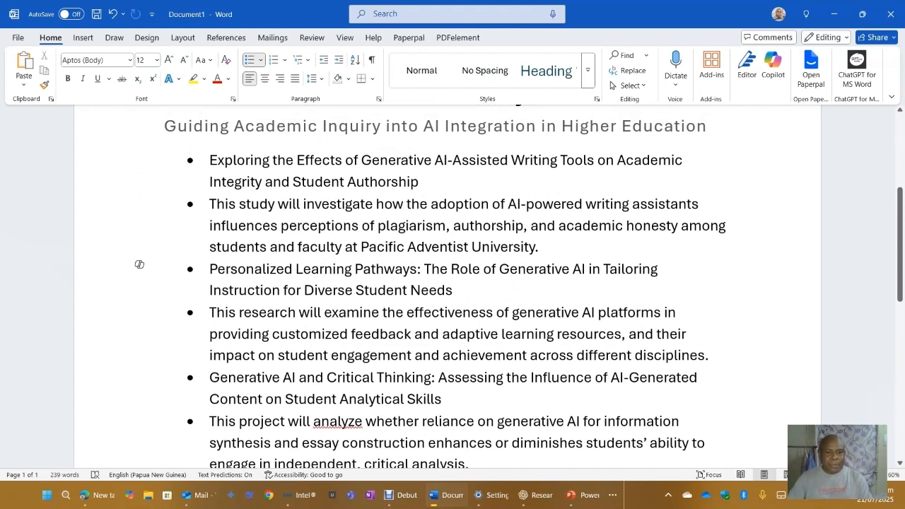
pyautogui.scroll(-1, 453, 290)
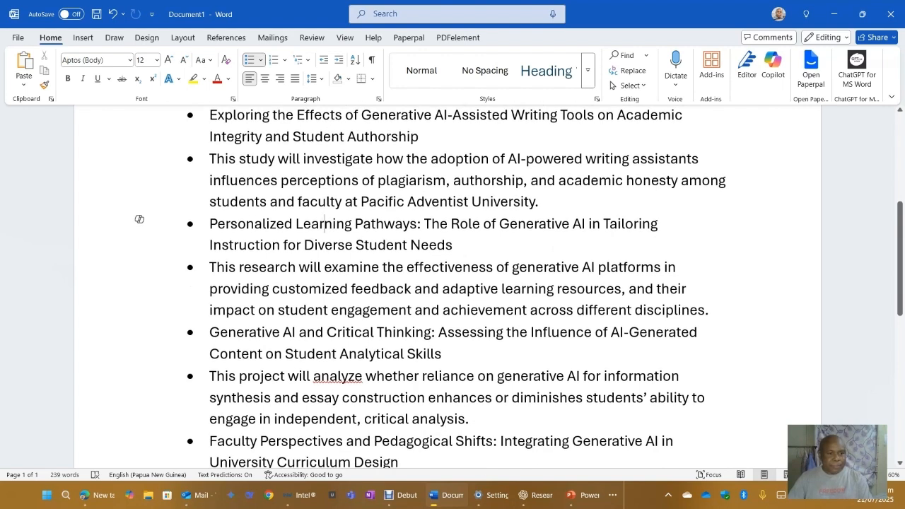
pyautogui.scroll(-3, 452, 290)
pyautogui.scroll(-4, 453, 290)
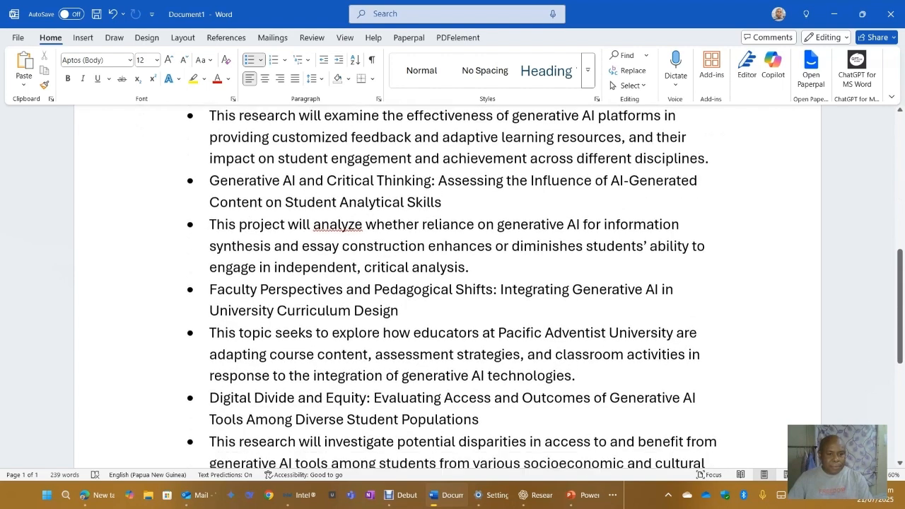
# - Open a Copilot drafting prompt on the blank line below the last bullet and begin it with "I have chosen topic two."
pyautogui.scroll(-2, 453, 290)
pyautogui.click(166, 282)
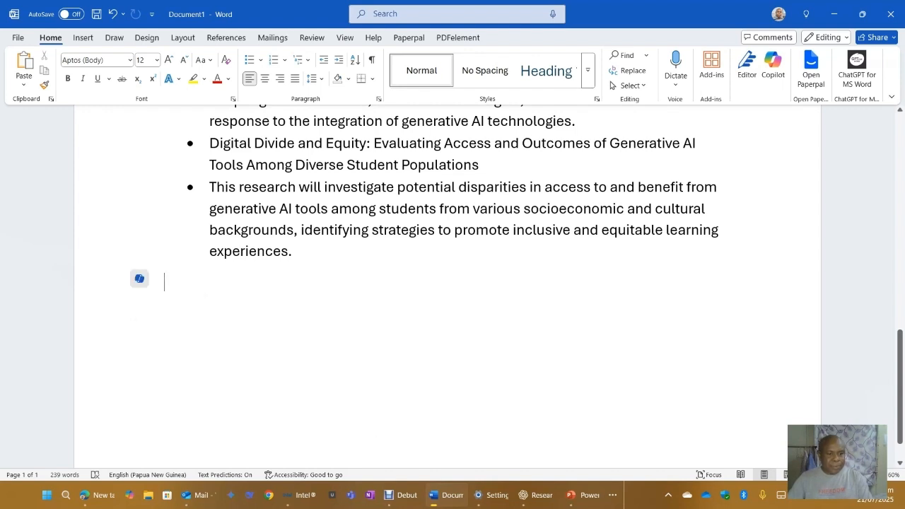
pyautogui.click(139, 277)
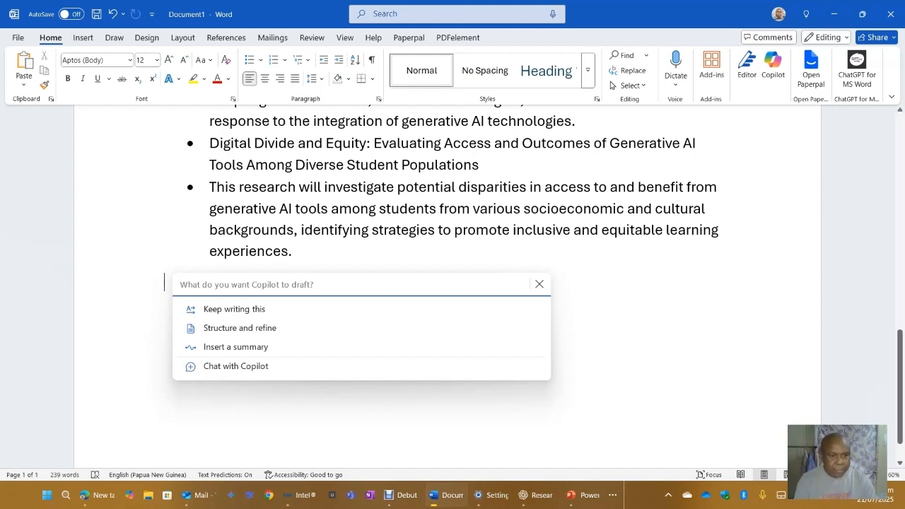
pyautogui.write('I hav')
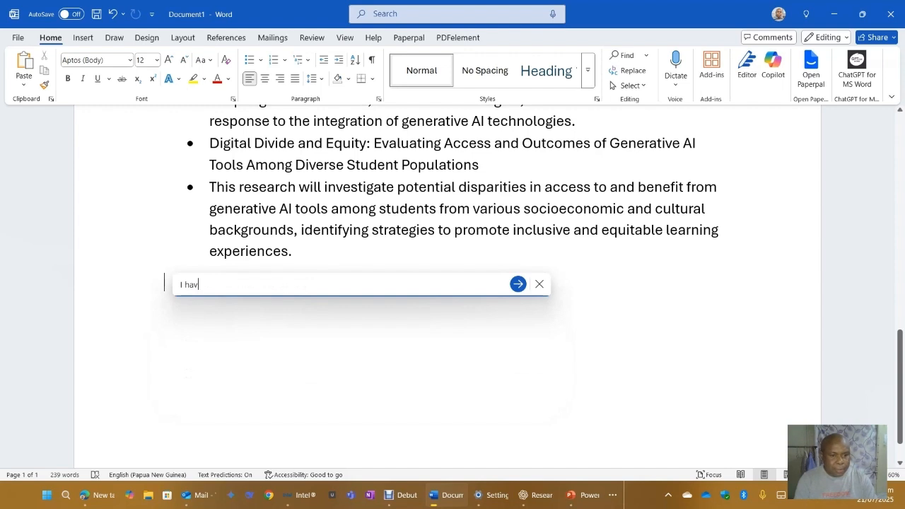
pyautogui.write('e cho')
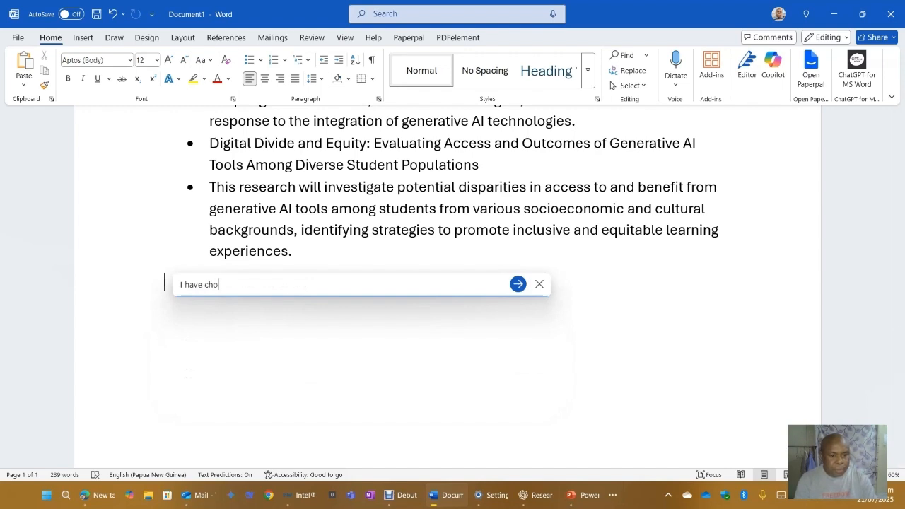
pyautogui.write('sen topic')
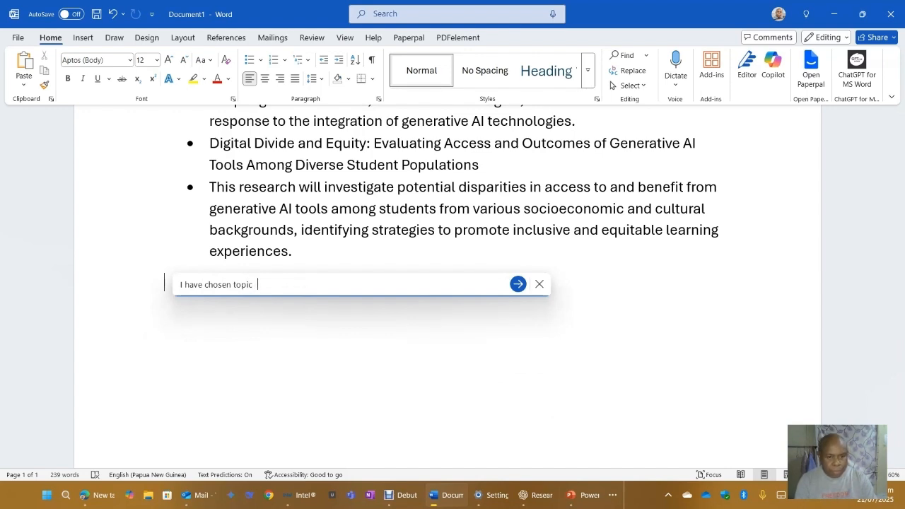
pyautogui.write(' two. ')
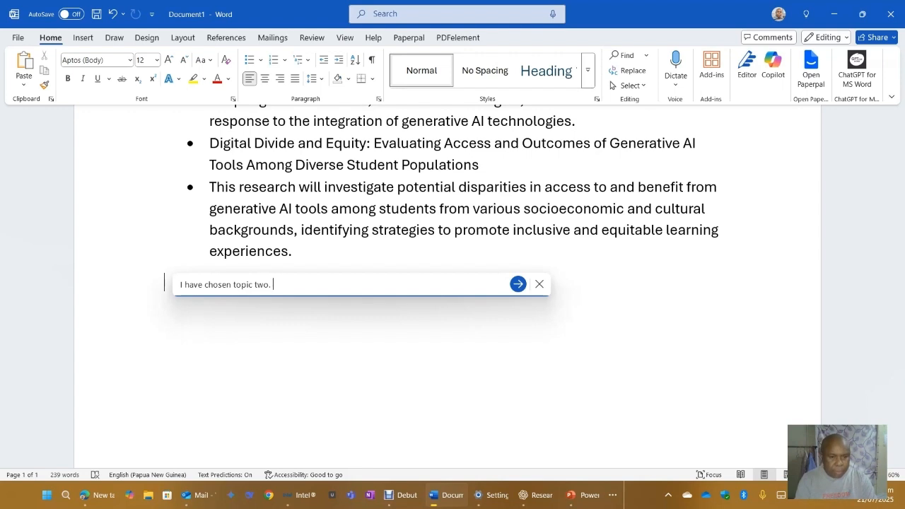
# - Complete the drafting prompt with "List fifteen research questions for participants to complete." and submit it
pyautogui.write('List ')
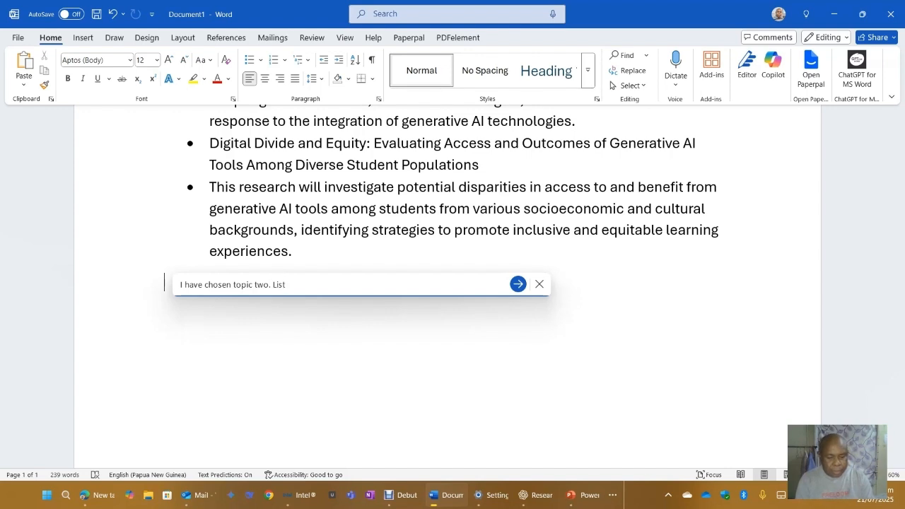
pyautogui.write('fi')
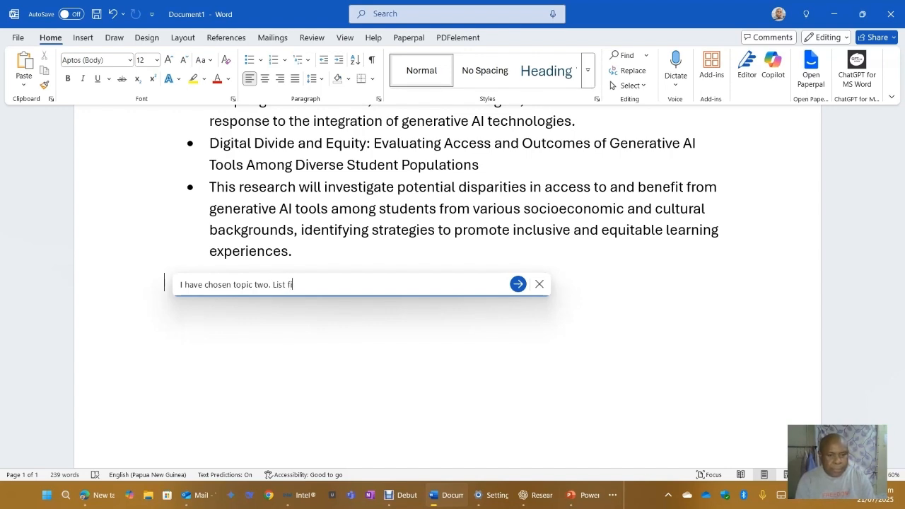
pyautogui.write('fte')
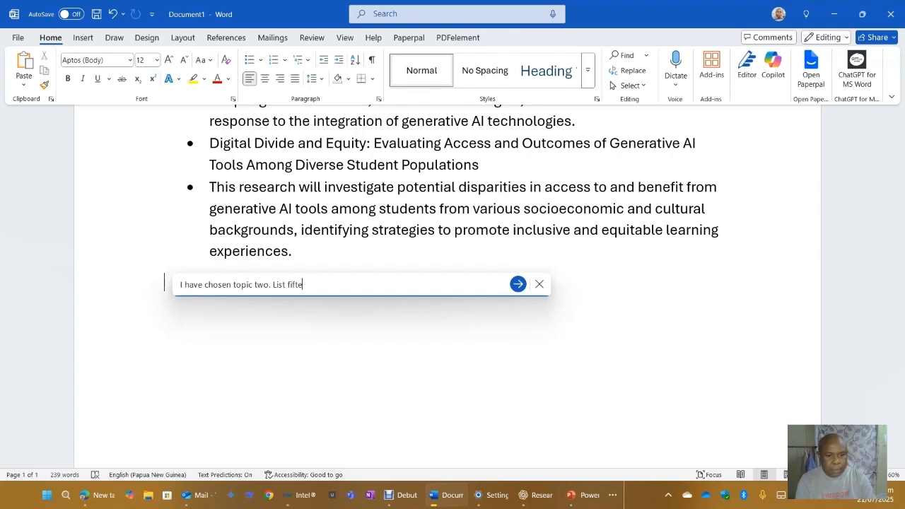
pyautogui.write('en re')
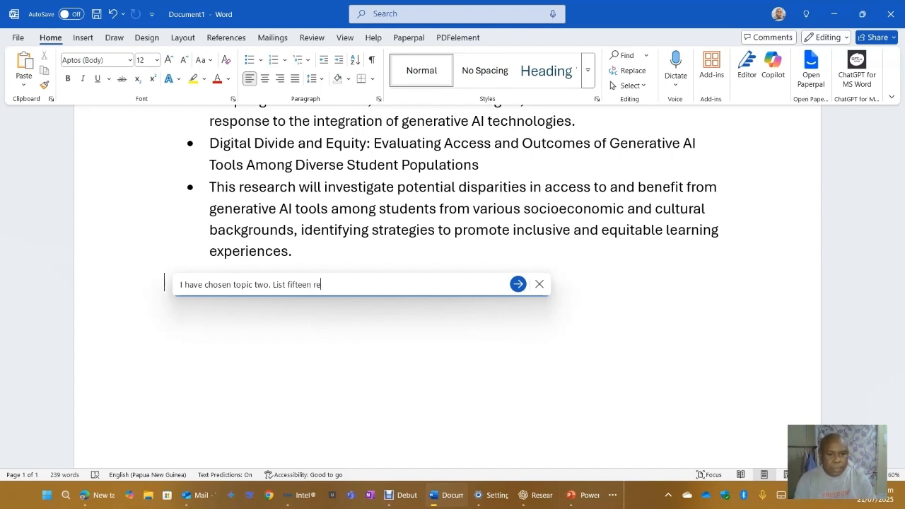
pyautogui.write('searche')
pyautogui.press('BackSpace')
pyautogui.write('questions for')
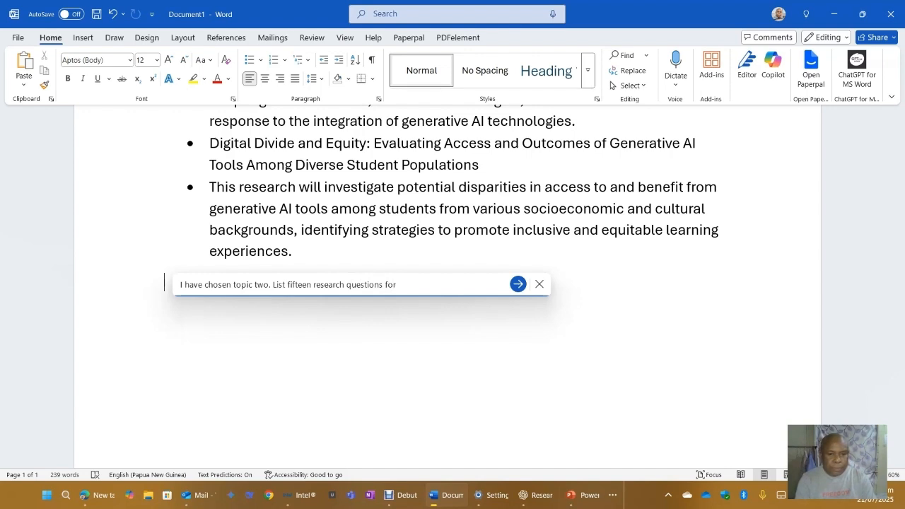
pyautogui.write(' participant')
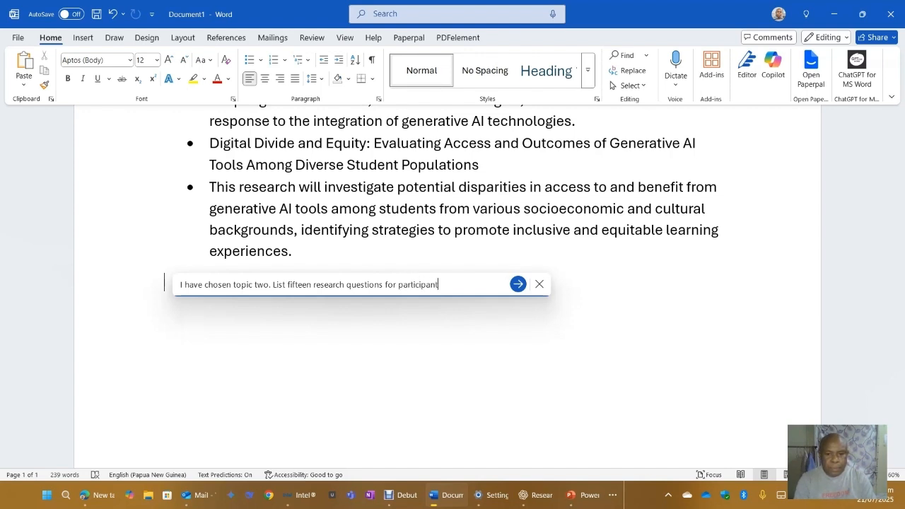
pyautogui.write('s to ')
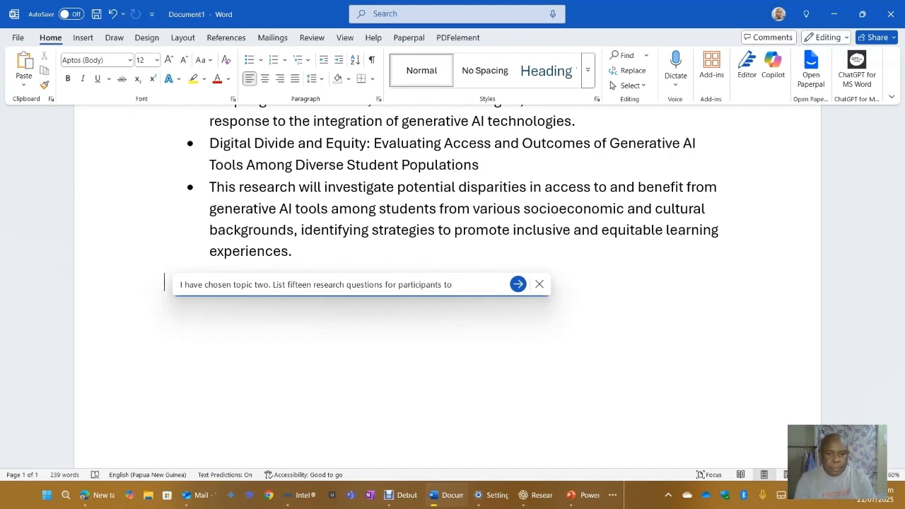
pyautogui.write('compl')
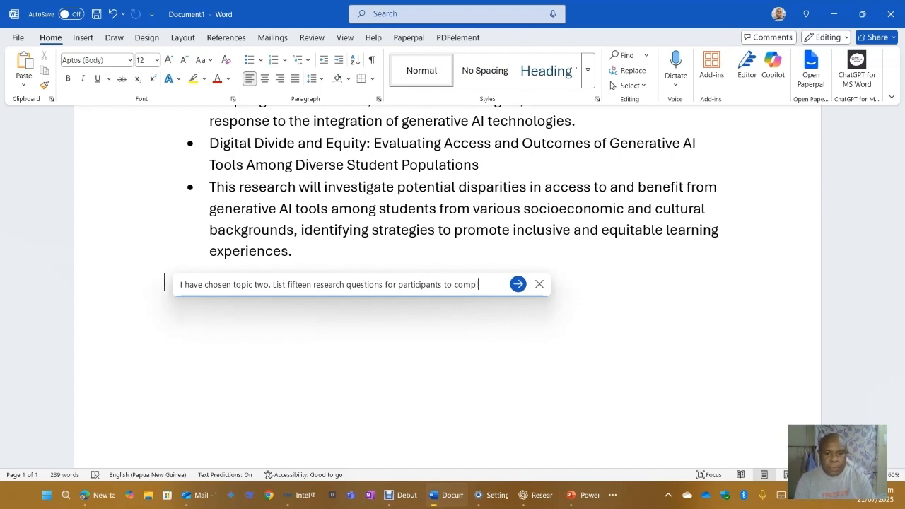
pyautogui.write('ete.')
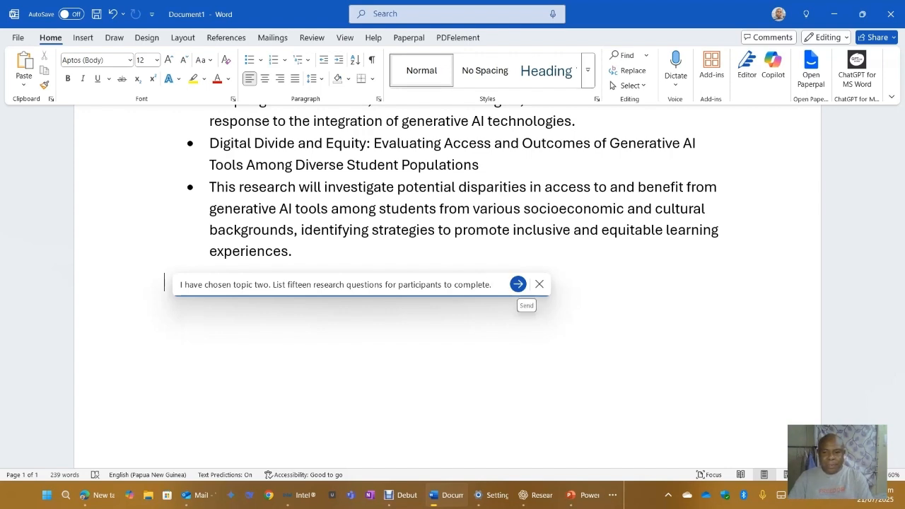
pyautogui.click(518, 283)
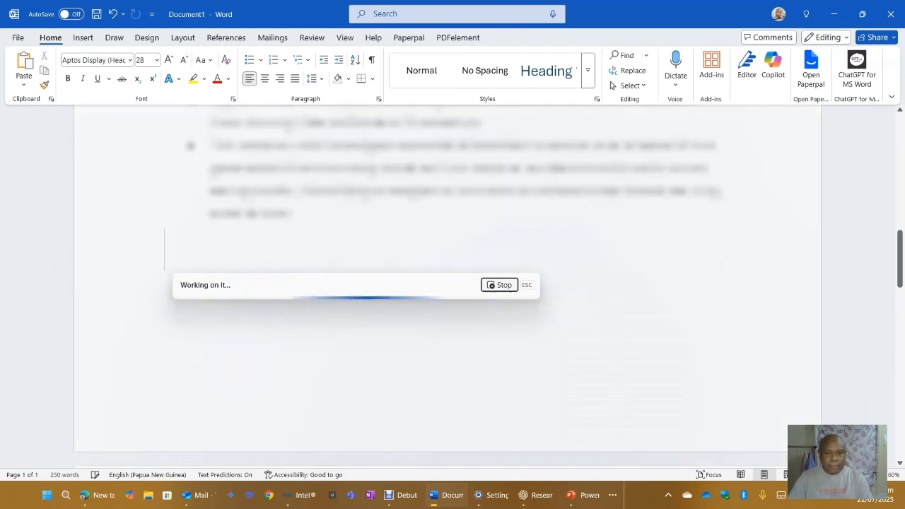
# - Review the drafted participant questions from the heading to the last bullet and keep the generated text in the document
pyautogui.scroll(5, 452, 283)
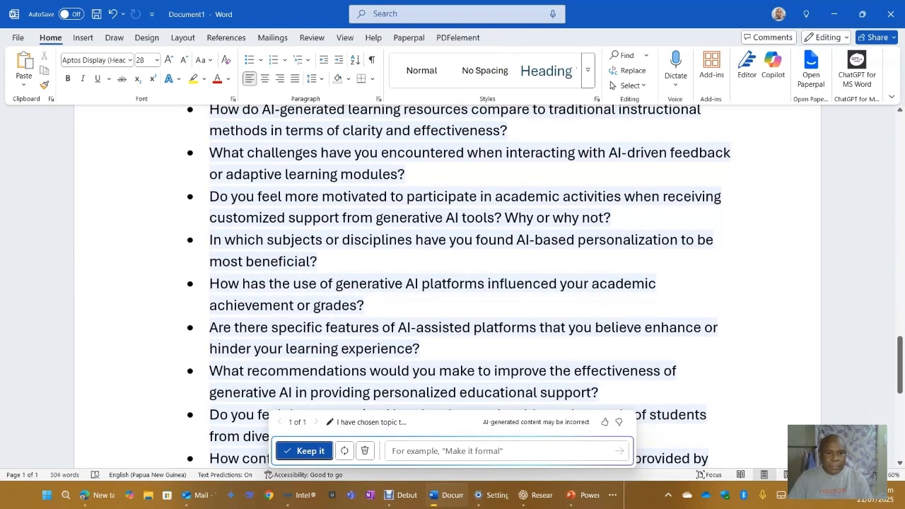
pyautogui.scroll(4, 452, 283)
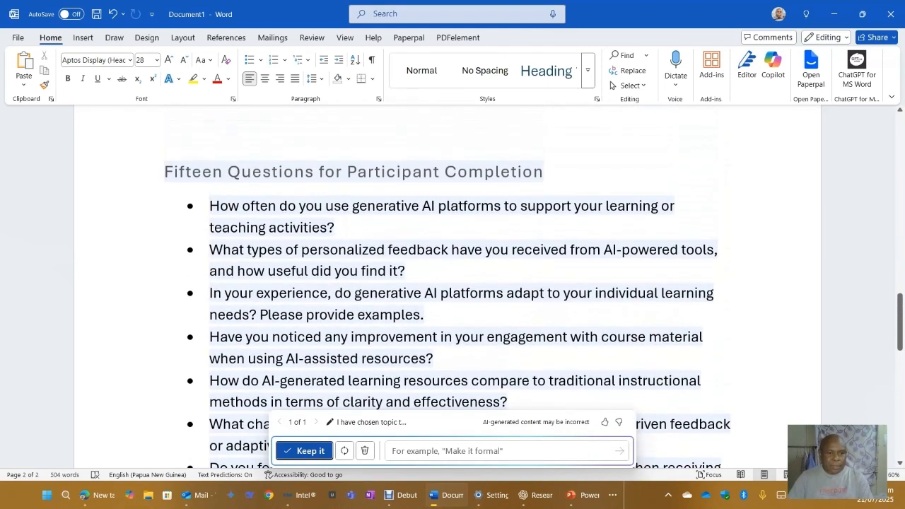
pyautogui.scroll(-6, 453, 283)
pyautogui.scroll(-5, 452, 283)
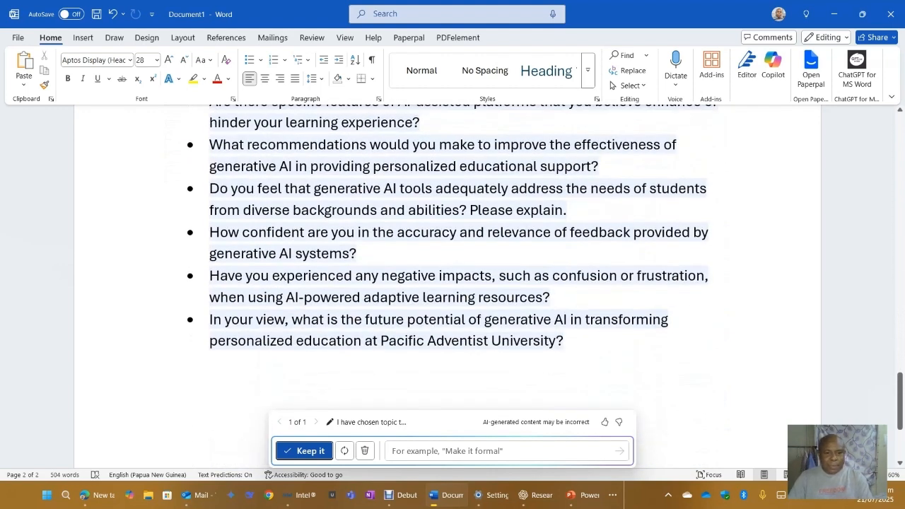
pyautogui.scroll(7, 452, 282)
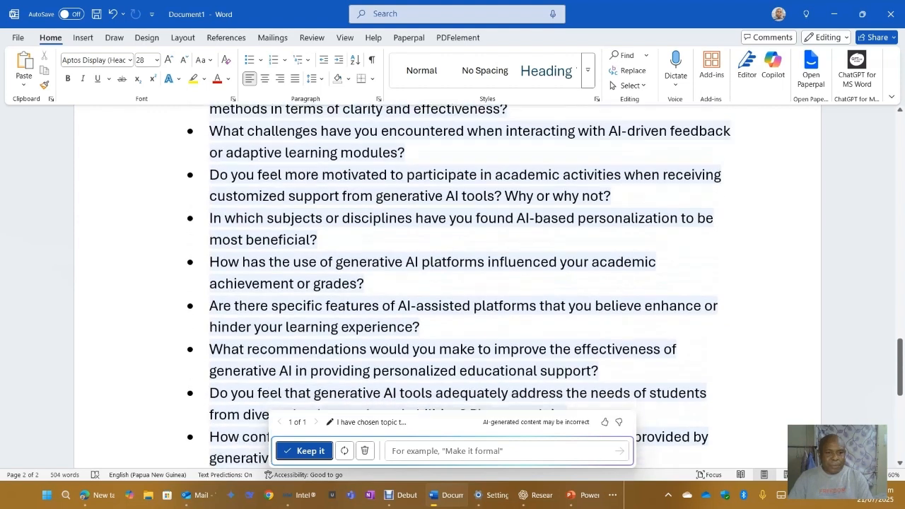
pyautogui.scroll(4, 453, 283)
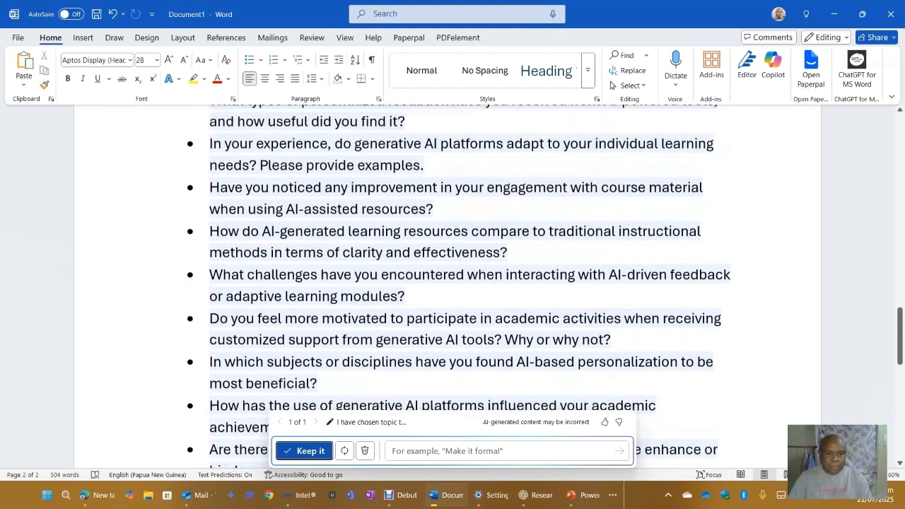
pyautogui.scroll(-3, 453, 282)
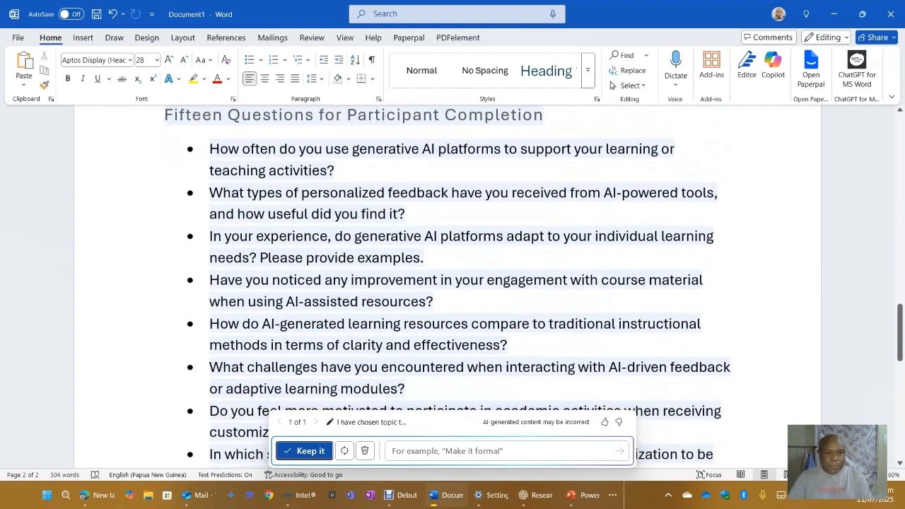
pyautogui.scroll(-2, 452, 283)
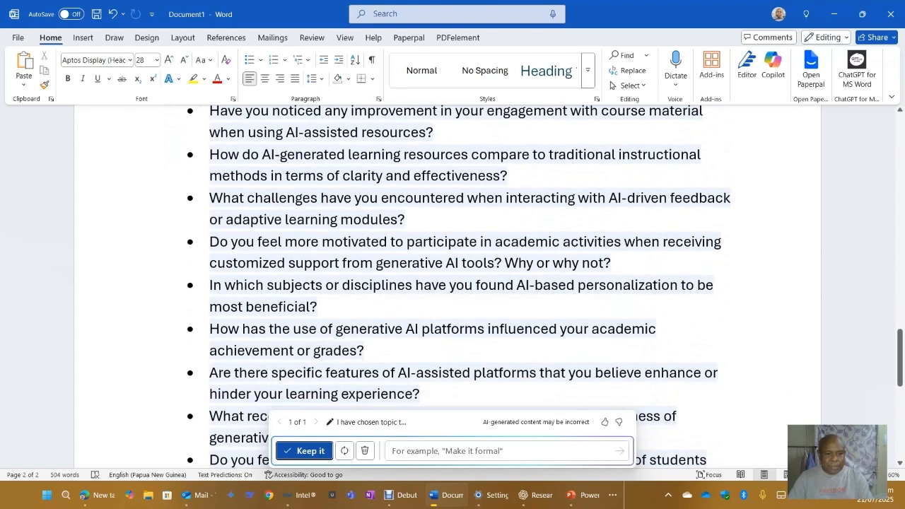
pyautogui.scroll(-4, 452, 282)
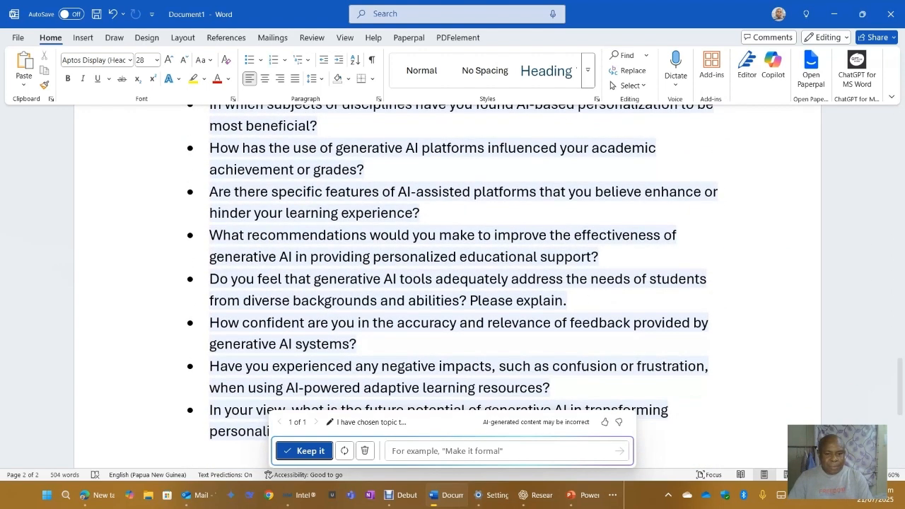
pyautogui.click(303, 450)
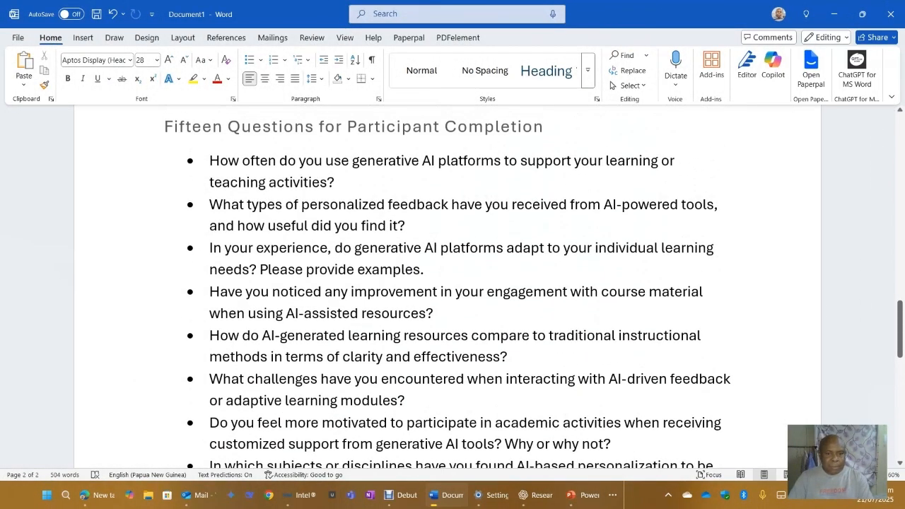
# - Add an unbulleted blank line after the last participant question, the one about the future potential of generative AI
pyautogui.scroll(3, 452, 297)
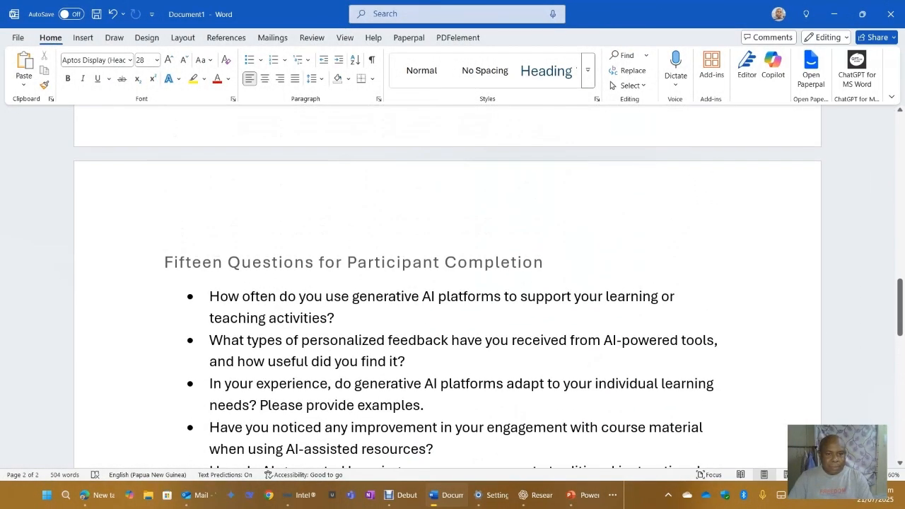
pyautogui.scroll(-10, 452, 297)
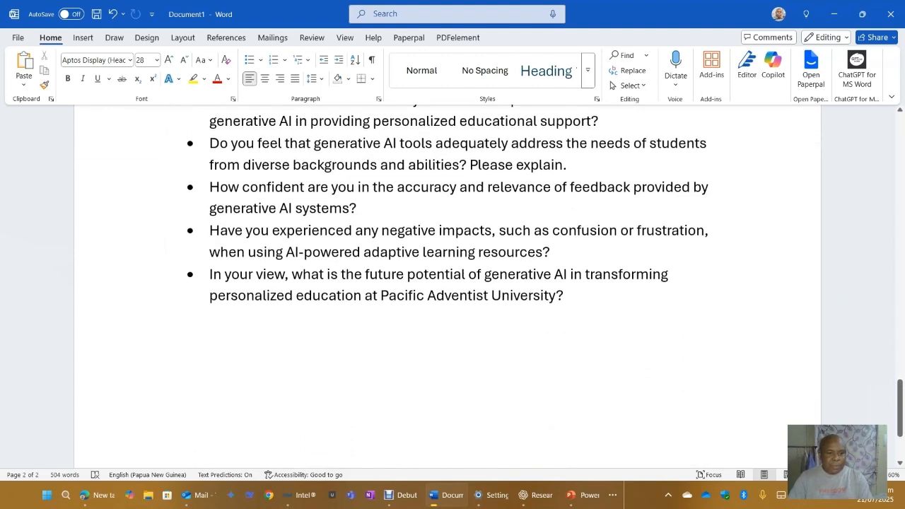
pyautogui.click(139, 291)
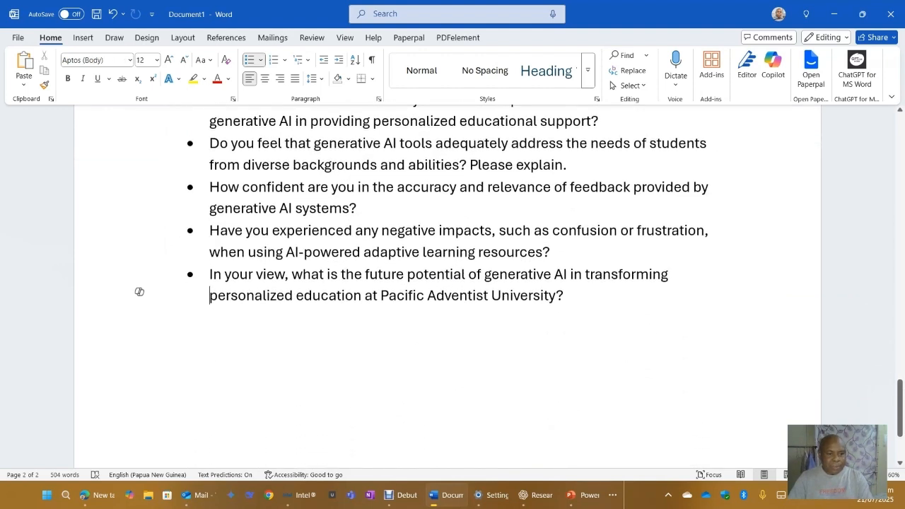
pyautogui.click(139, 291)
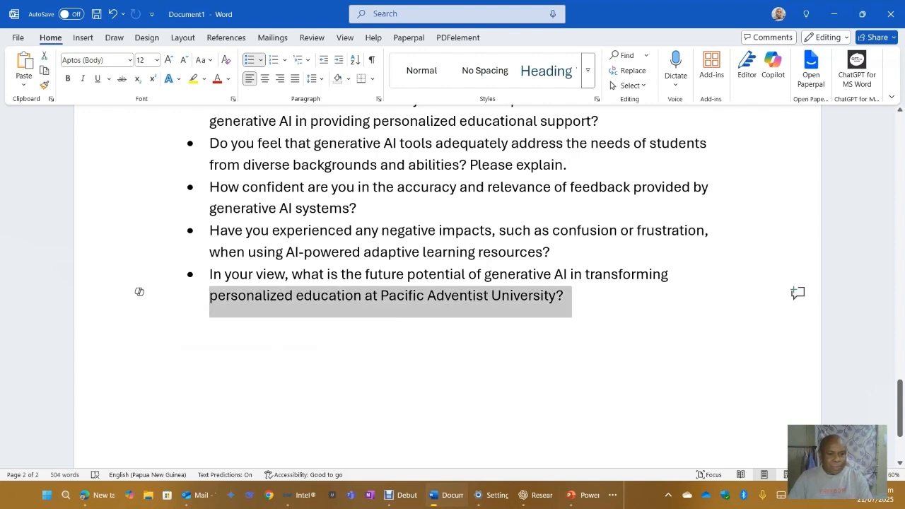
pyautogui.press('Left')
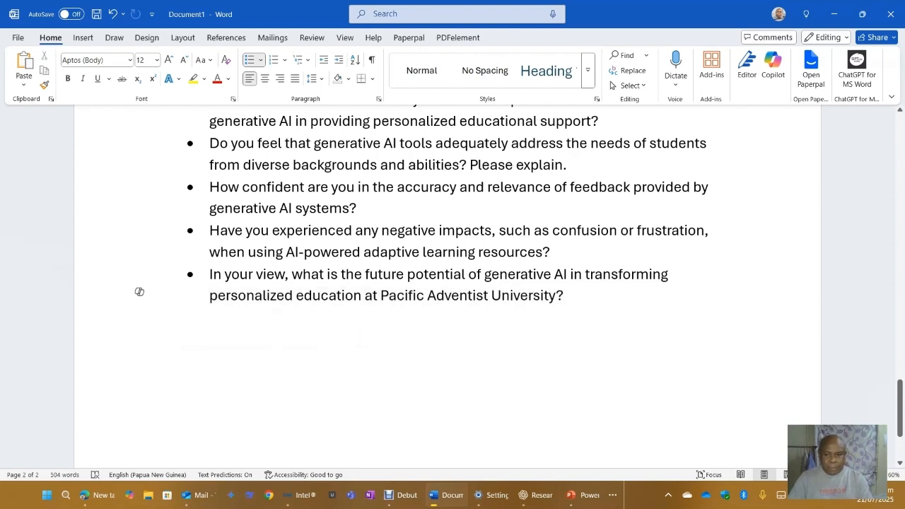
pyautogui.press('End')
pyautogui.press('Return')
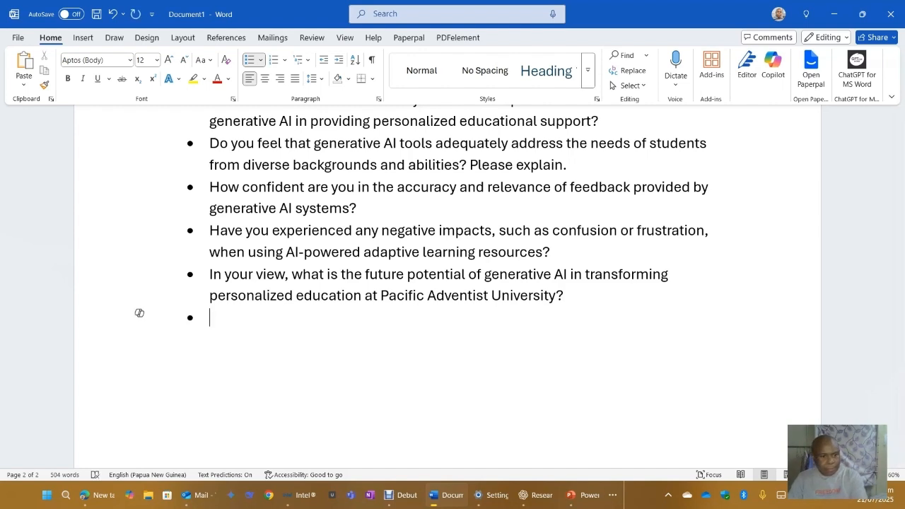
pyautogui.press('Return')
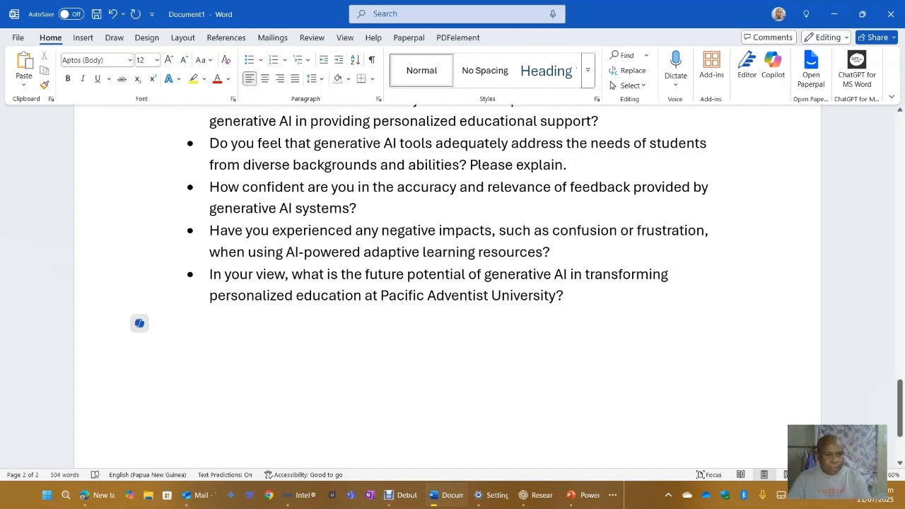
# - Open a Copilot drafting prompt on the blank line below the last participant question
pyautogui.click(139, 323)
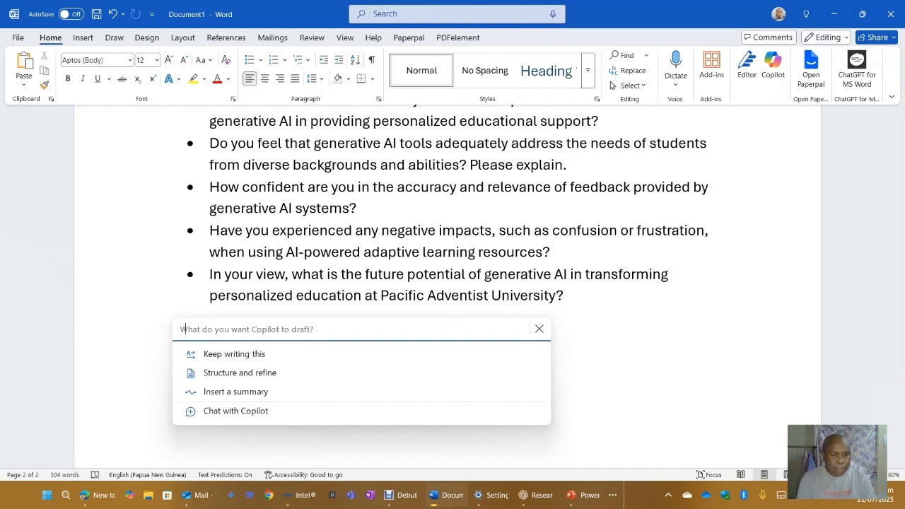
pyautogui.write('Cr')
pyautogui.press('BackSpace')
pyautogui.press('BackSpace')
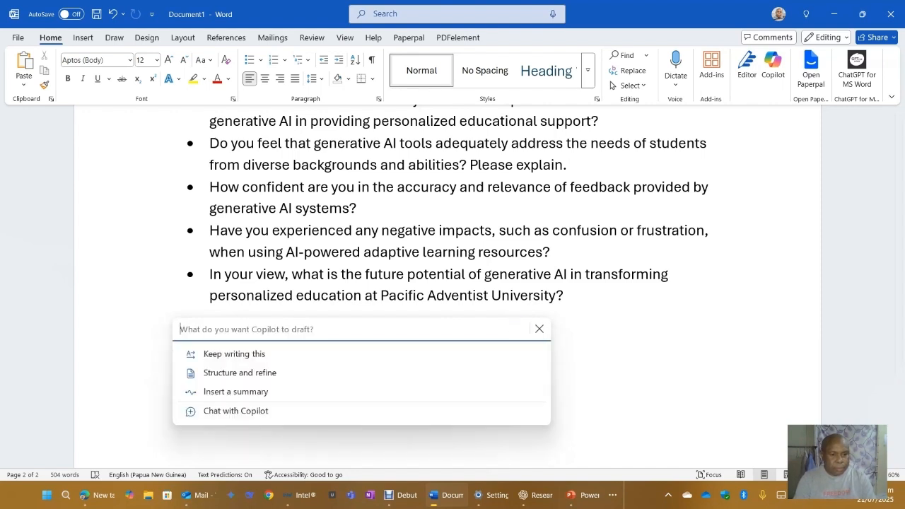
pyautogui.write('W')
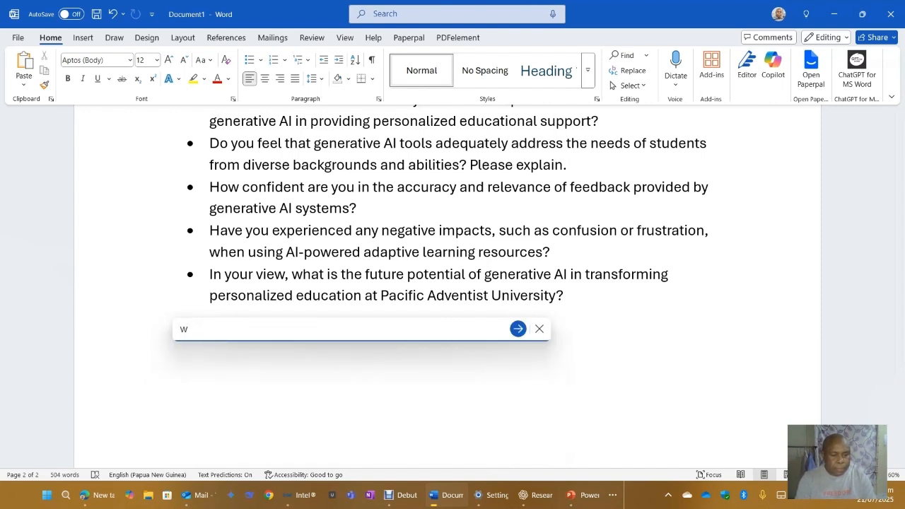
pyautogui.write('rite')
pyautogui.press('BackSpace')
pyautogui.press('BackSpace')
pyautogui.press('BackSpace')
pyautogui.press('BackSpace')
pyautogui.press('BackSpace')
pyautogui.press('BackSpace')
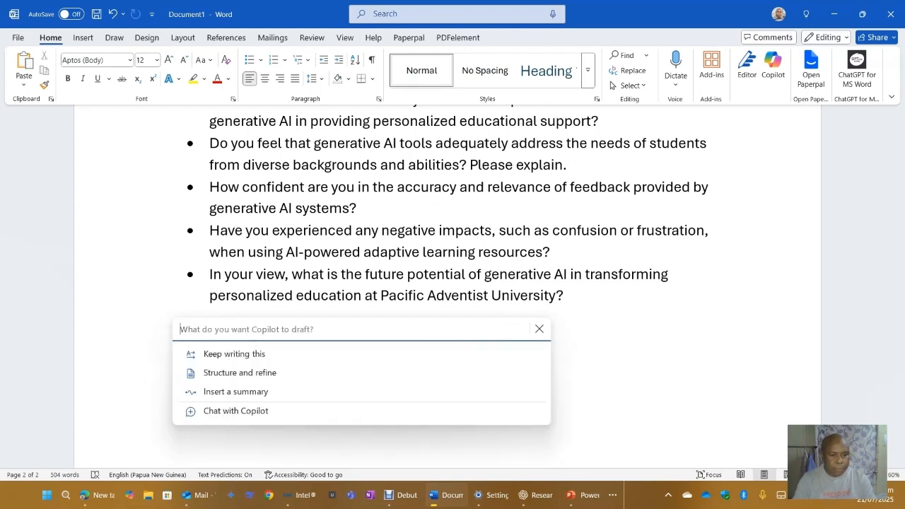
# - Submit the drafting prompt "List ten choice questions and five open ended questions for the participants to complete."
pyautogui.write('List ')
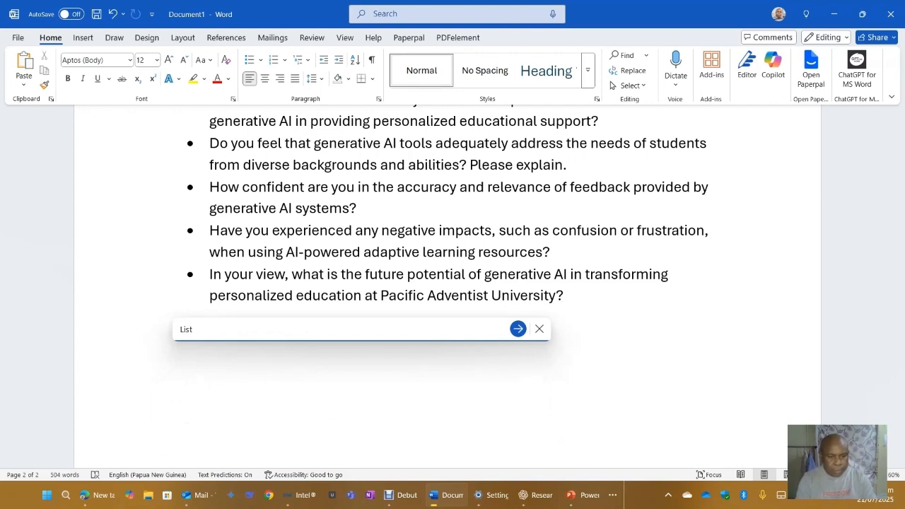
pyautogui.write('ten')
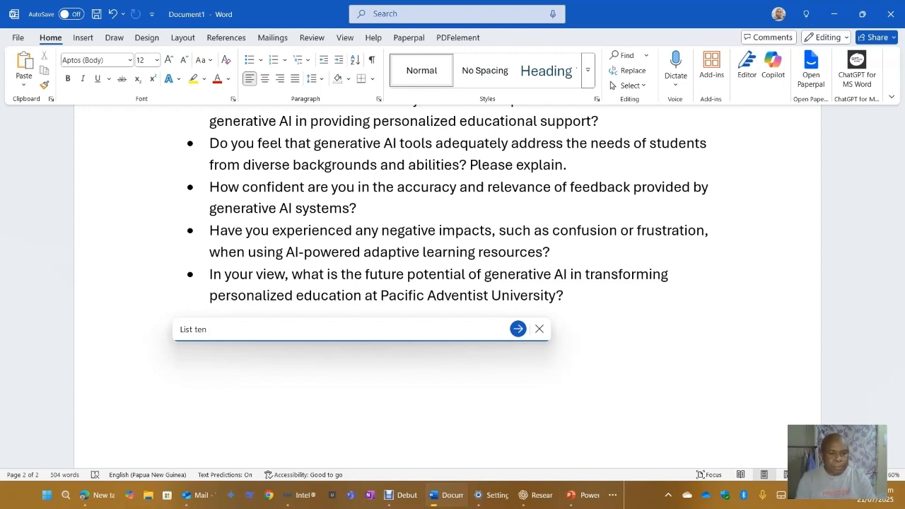
pyautogui.write('choice que')
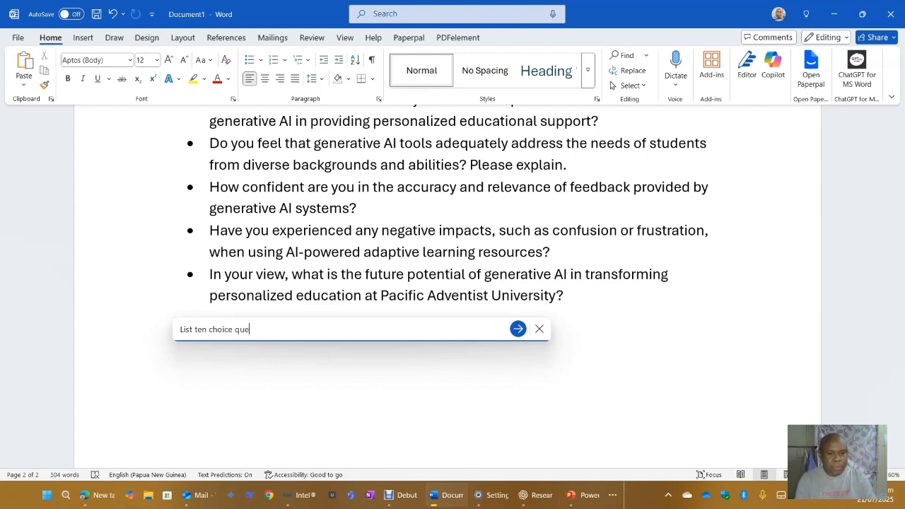
pyautogui.write('stions and ')
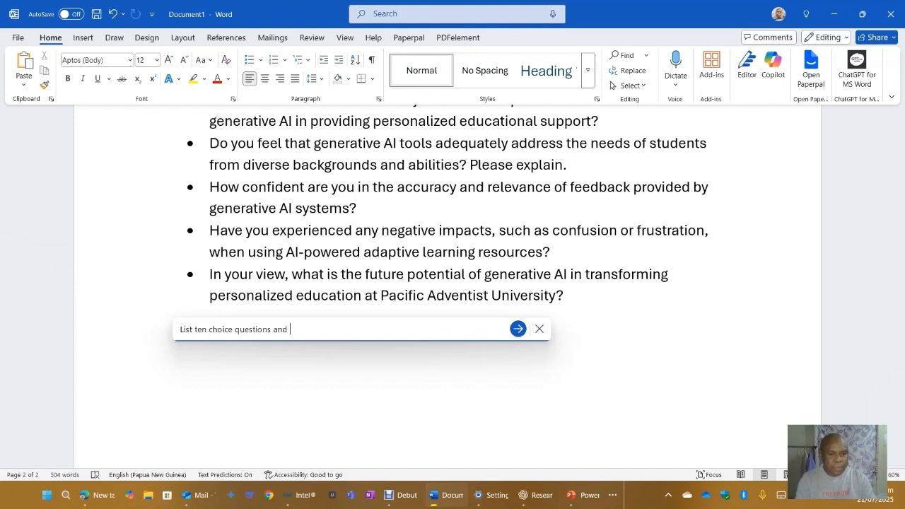
pyautogui.write('five open e')
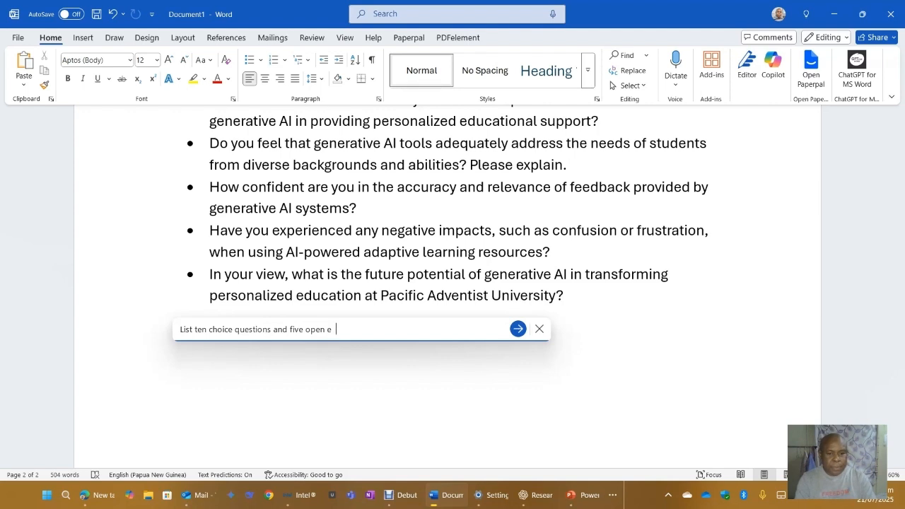
pyautogui.write('nded questions for the p')
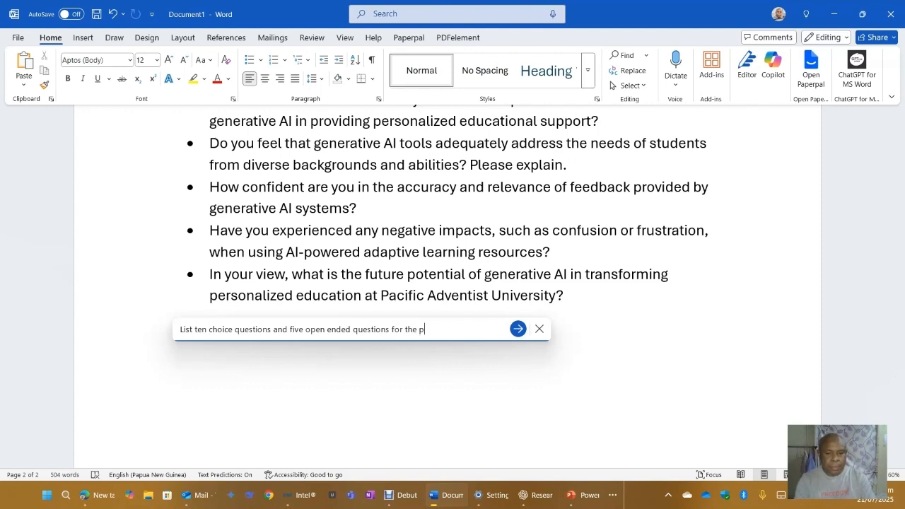
pyautogui.write('articipants to ')
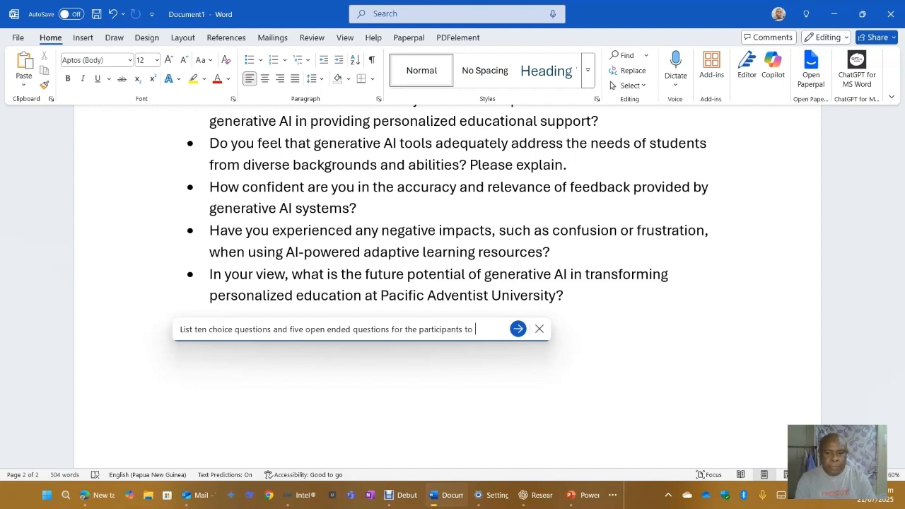
pyautogui.write('complete.')
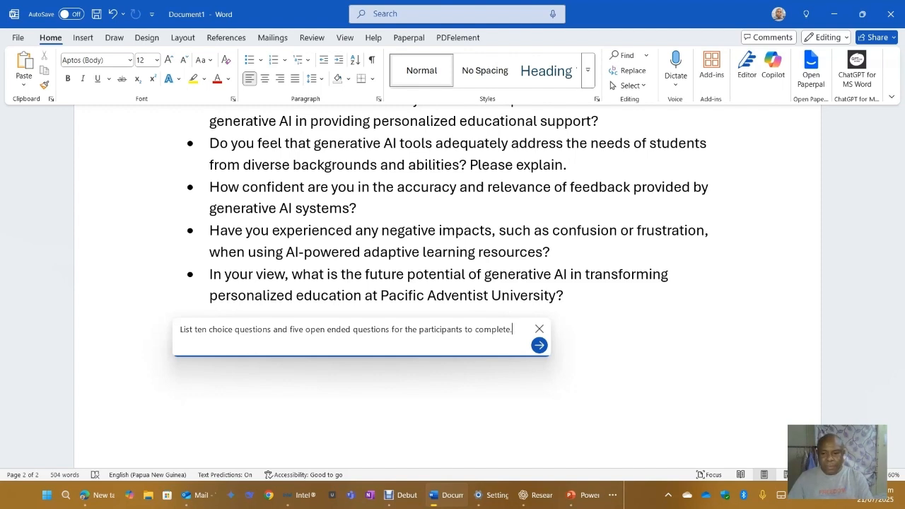
pyautogui.click(540, 345)
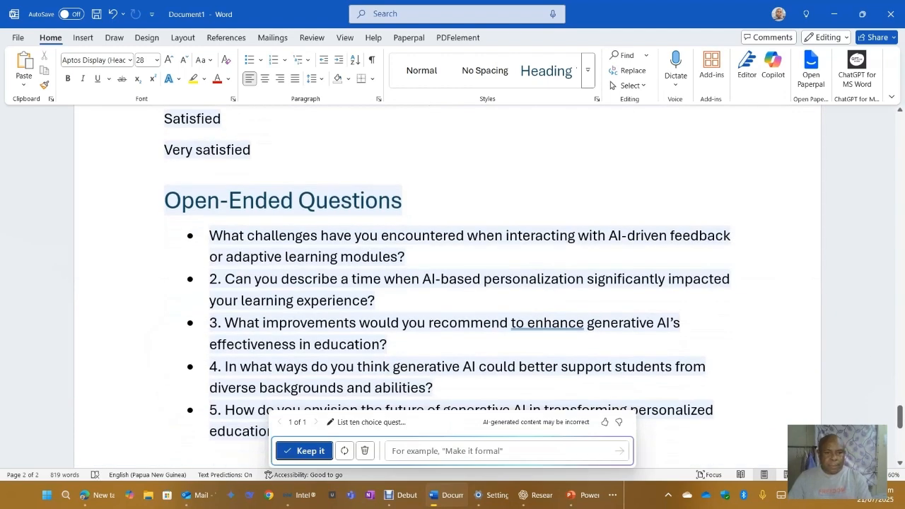
# - Skim the newly drafted questionnaire from its end back up to the Choice Questions heading
pyautogui.scroll(-5, 452, 282)
pyautogui.scroll(-3, 452, 283)
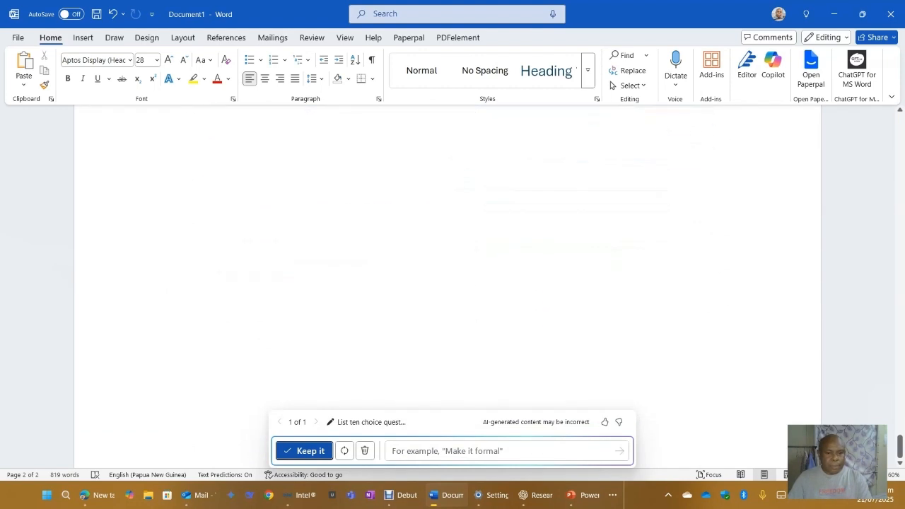
pyautogui.scroll(15, 452, 283)
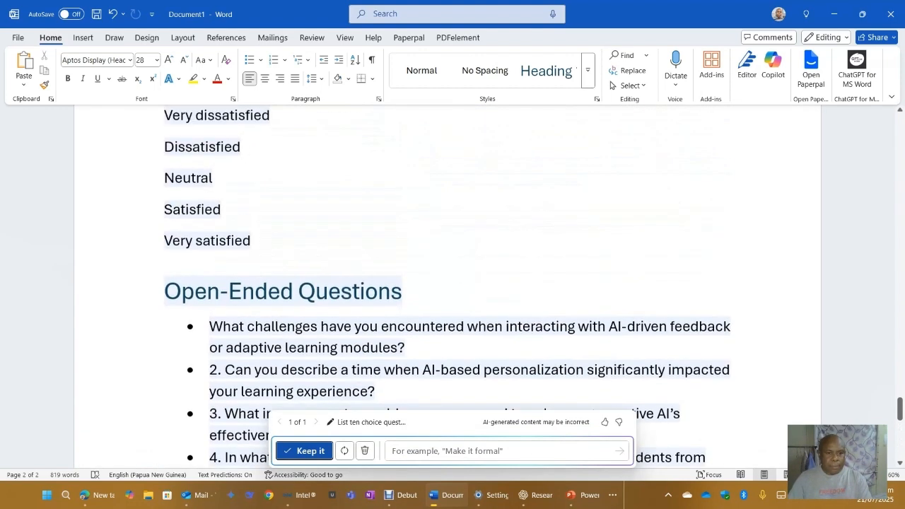
pyautogui.scroll(15, 452, 283)
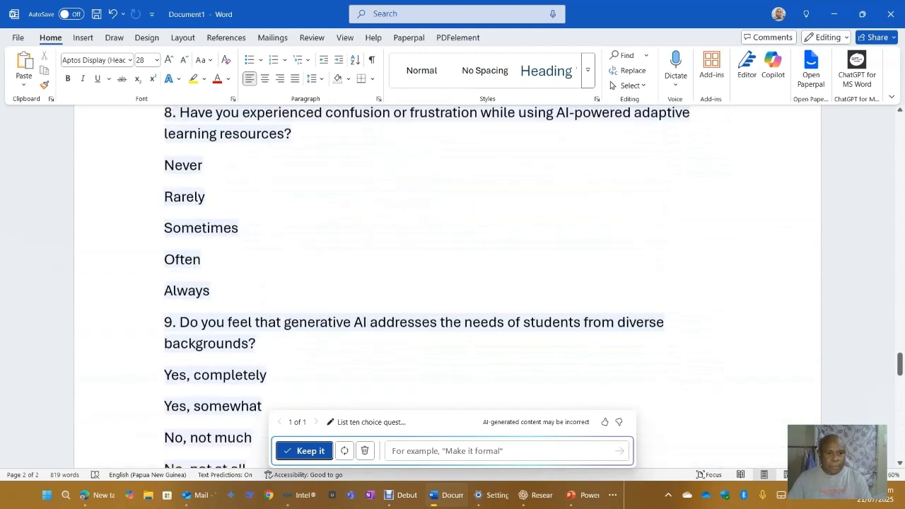
pyautogui.scroll(12, 452, 283)
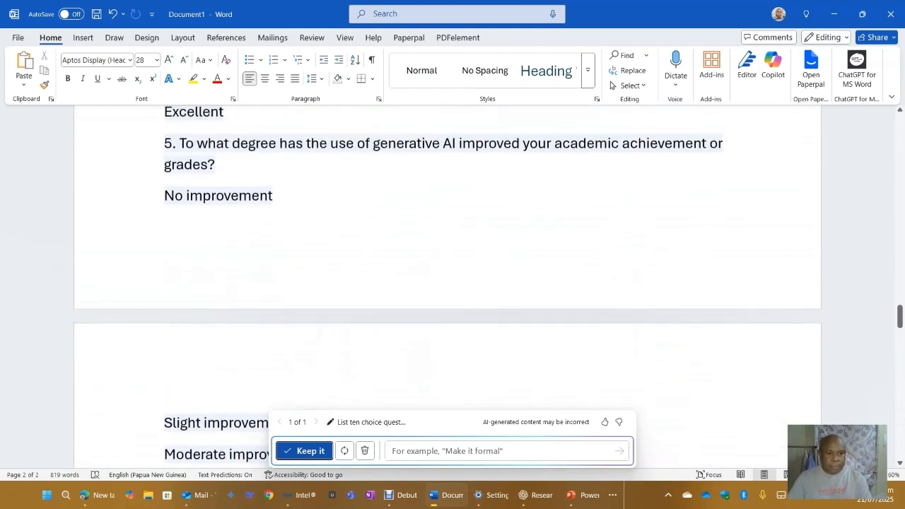
pyautogui.scroll(10, 453, 283)
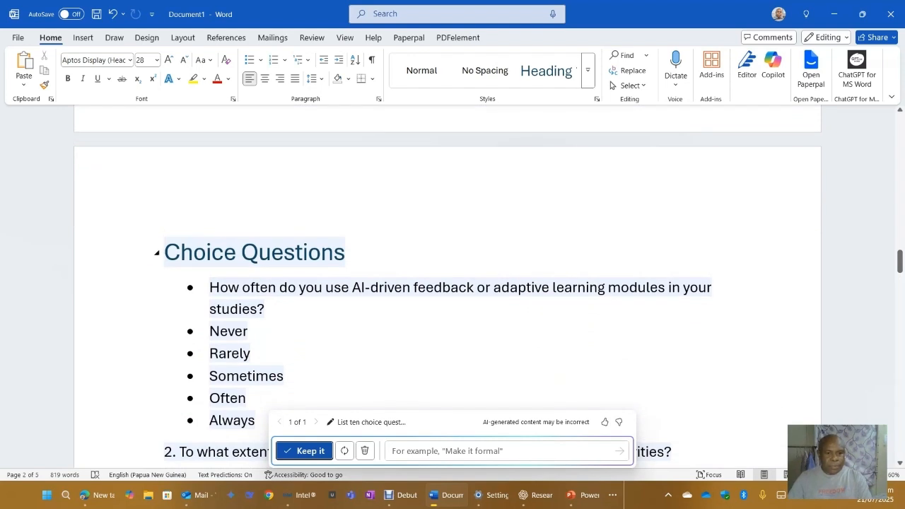
# - Review the drafted choice questions and their answer options, from the first question through question 10 on overall satisfaction
pyautogui.scroll(-5, 452, 283)
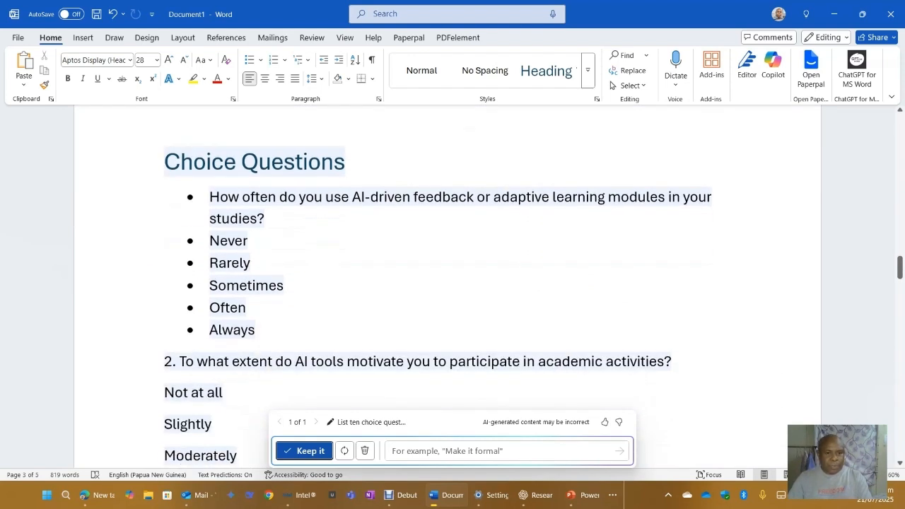
pyautogui.scroll(2, 453, 283)
pyautogui.scroll(-1, 452, 283)
pyautogui.scroll(-1, 452, 282)
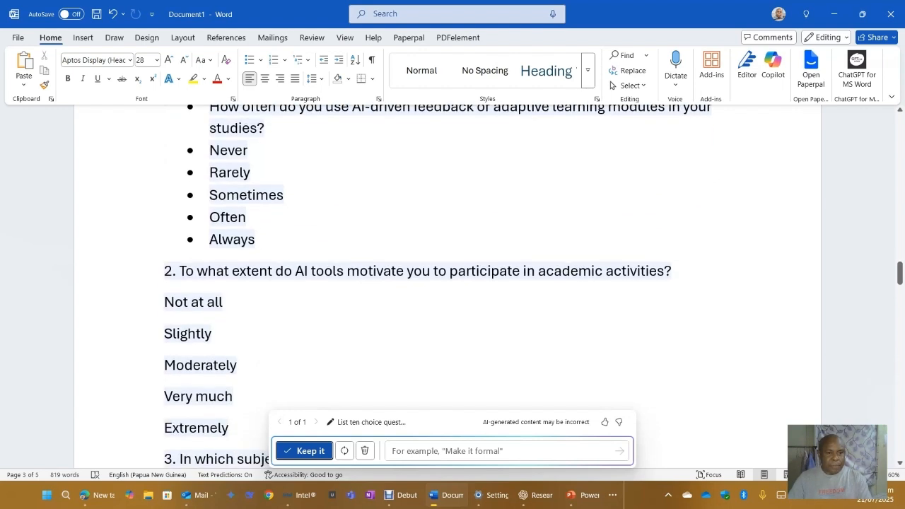
pyautogui.scroll(-2, 452, 283)
pyautogui.scroll(5, 452, 283)
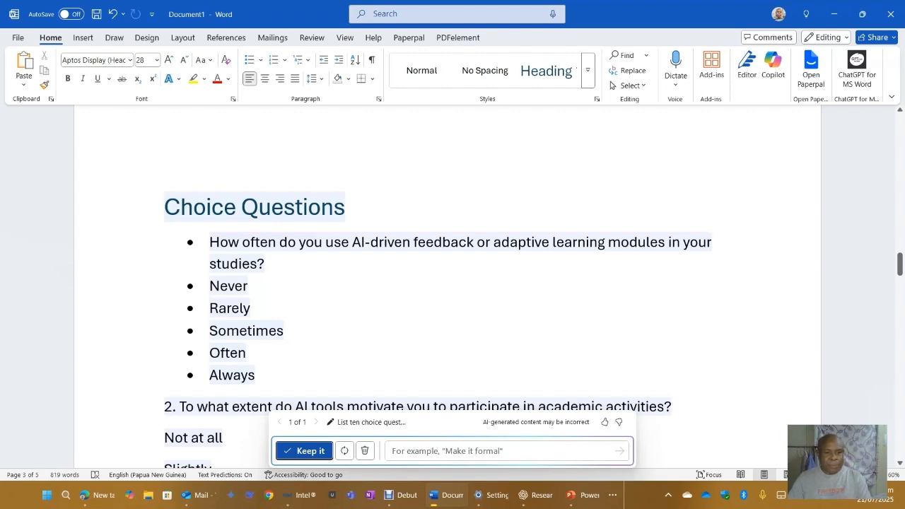
pyautogui.scroll(-3, 453, 283)
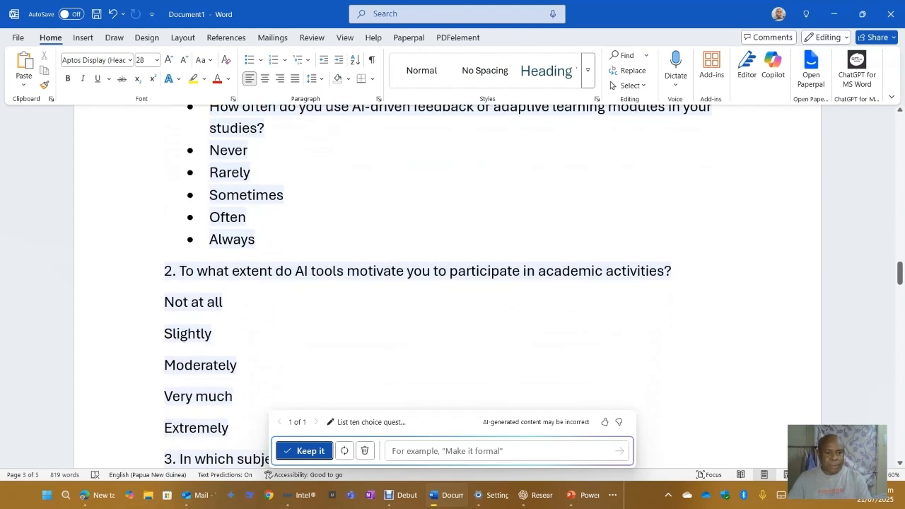
pyautogui.scroll(3, 453, 283)
pyautogui.scroll(-4, 452, 283)
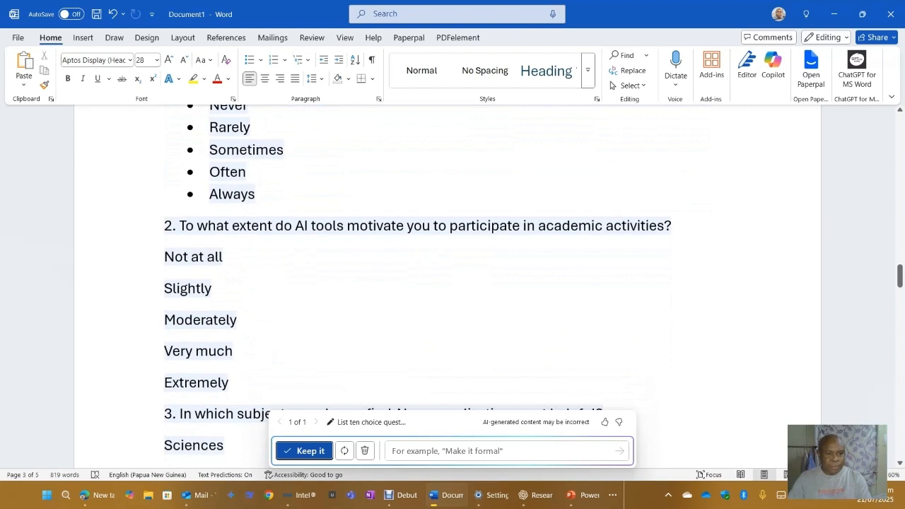
pyautogui.scroll(-1, 452, 283)
pyautogui.scroll(-5, 424, 283)
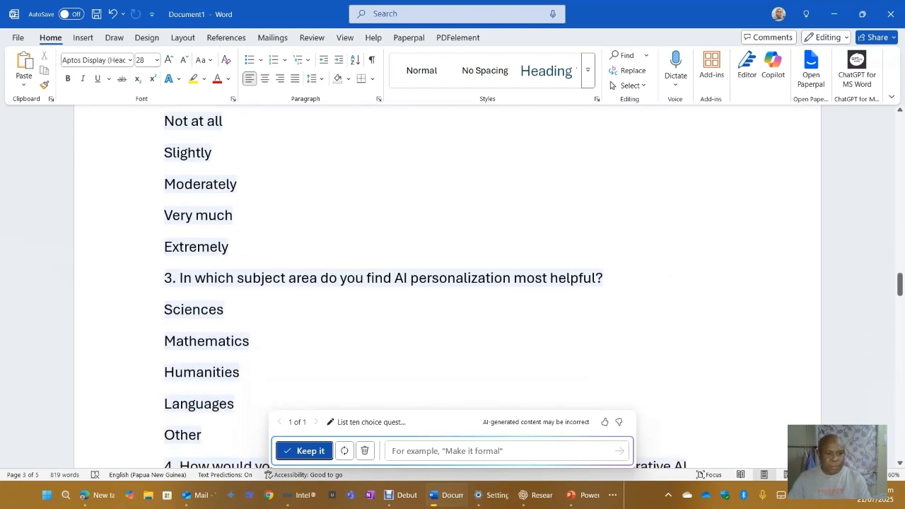
pyautogui.scroll(-3, 453, 283)
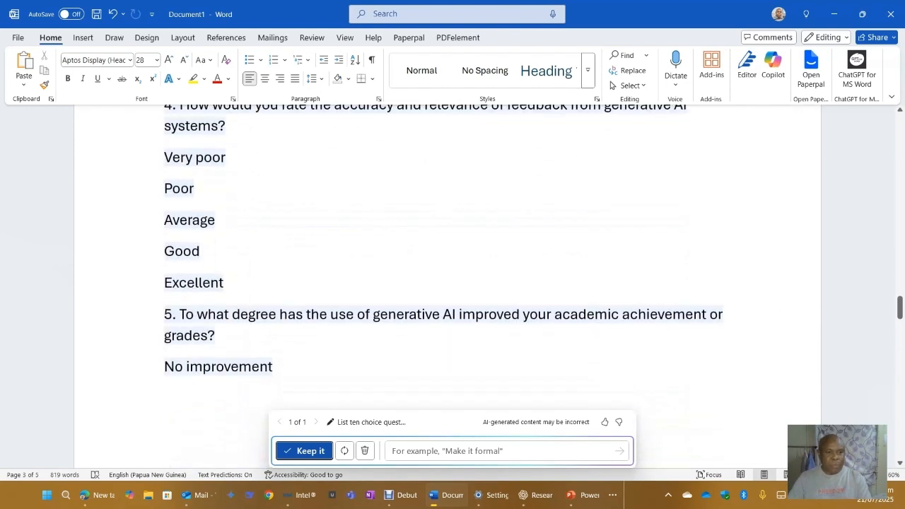
pyautogui.scroll(-7, 452, 283)
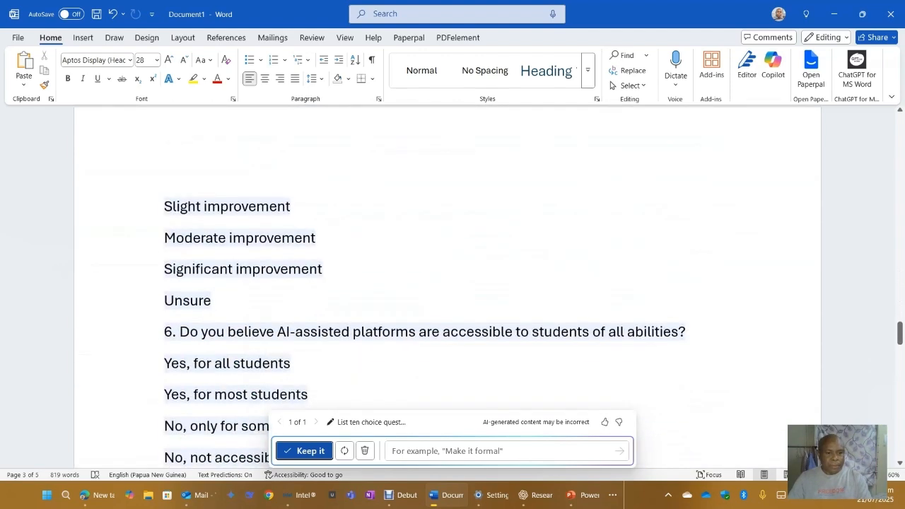
pyautogui.scroll(-2, 424, 314)
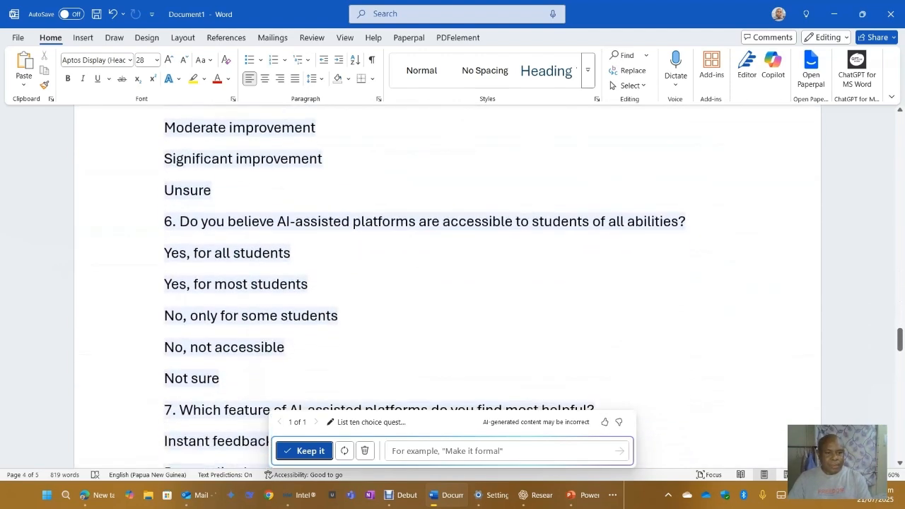
pyautogui.scroll(-3, 424, 315)
pyautogui.scroll(-3, 424, 282)
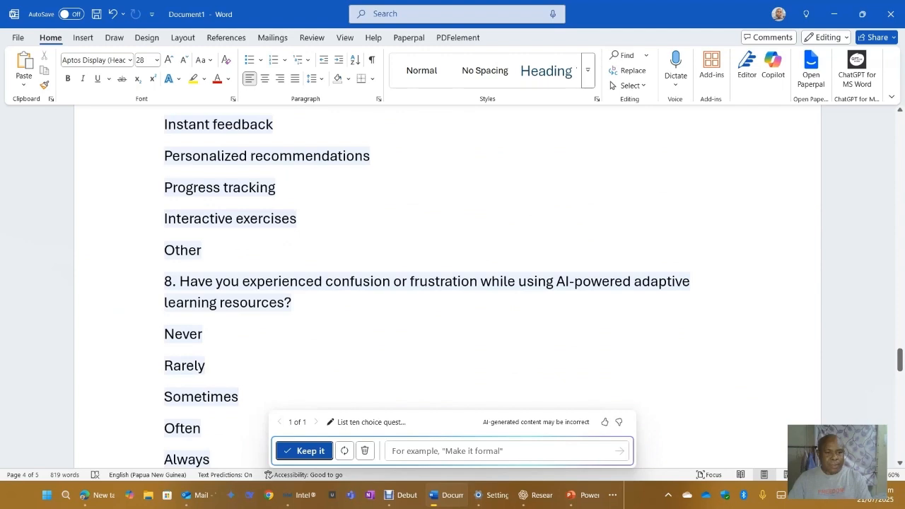
pyautogui.scroll(-2, 424, 282)
pyautogui.scroll(-9, 425, 283)
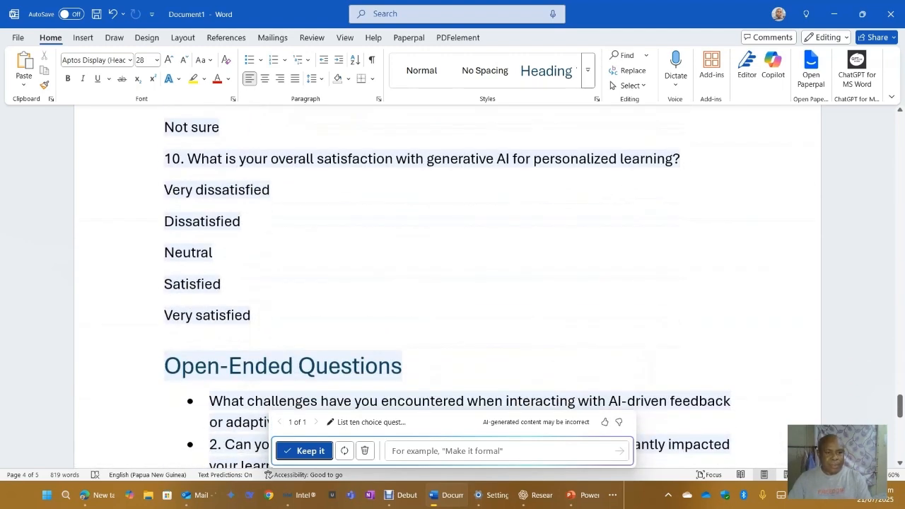
# - Examine the drafted questions under the Open-Ended Questions heading through to the last bullet
pyautogui.scroll(-2, 424, 282)
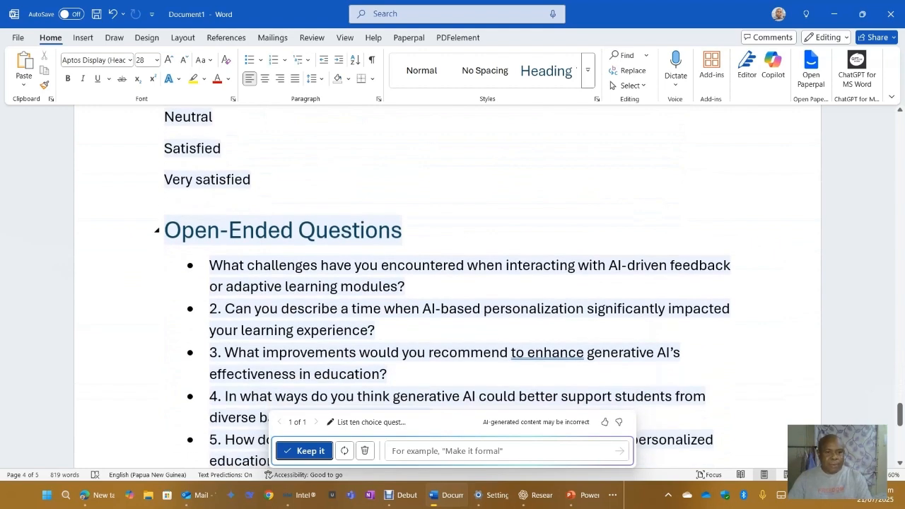
pyautogui.scroll(-1, 424, 282)
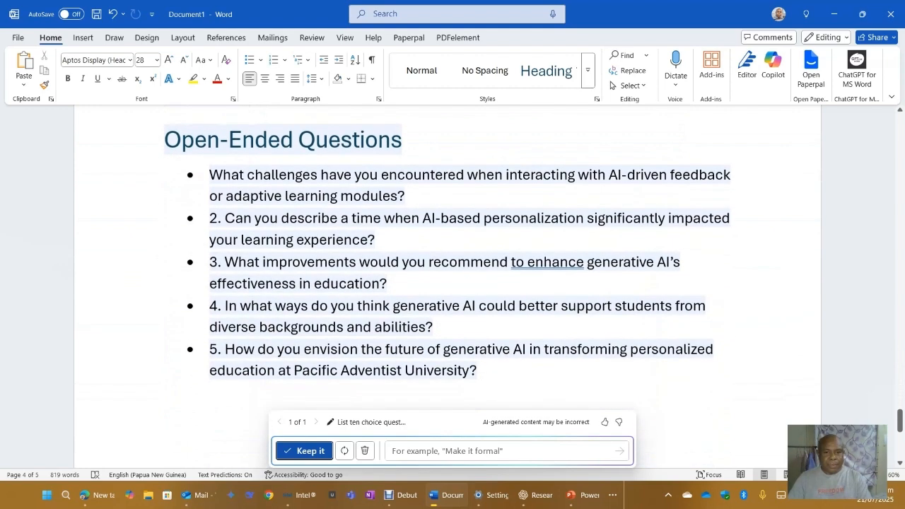
pyautogui.scroll(-1, 424, 283)
pyautogui.scroll(1, 424, 283)
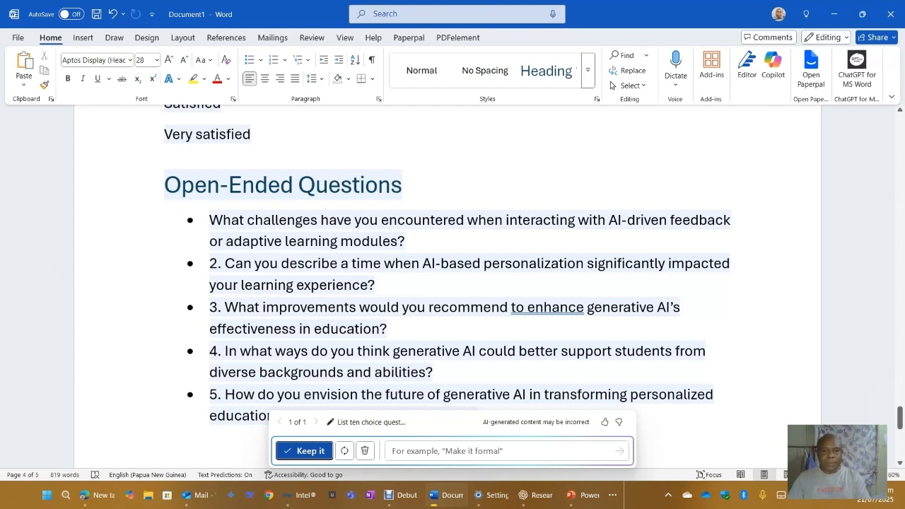
pyautogui.scroll(-3, 453, 269)
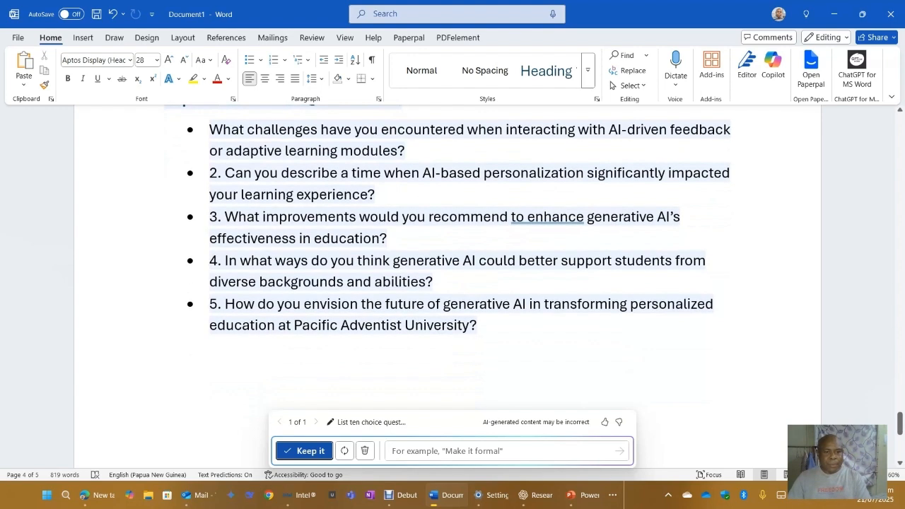